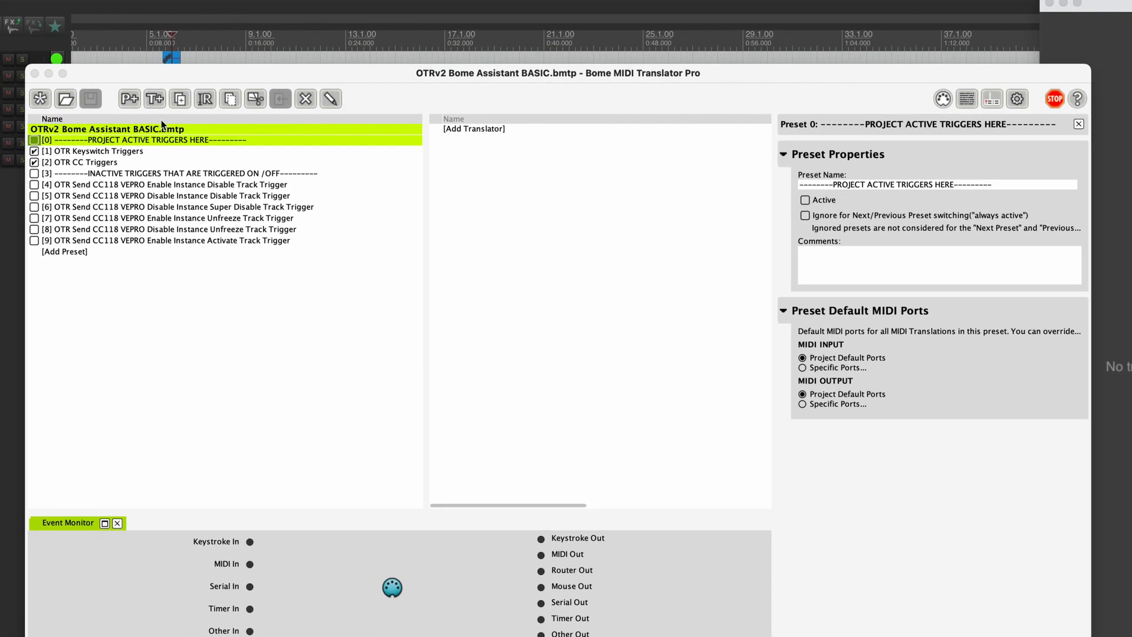
Compare the OTR Keyswitch Triggers and OTR CC Triggers presets, ending on Keyswitch Triggers with its eight translators
{"action": "left_click", "coordinate": [136, 151]}
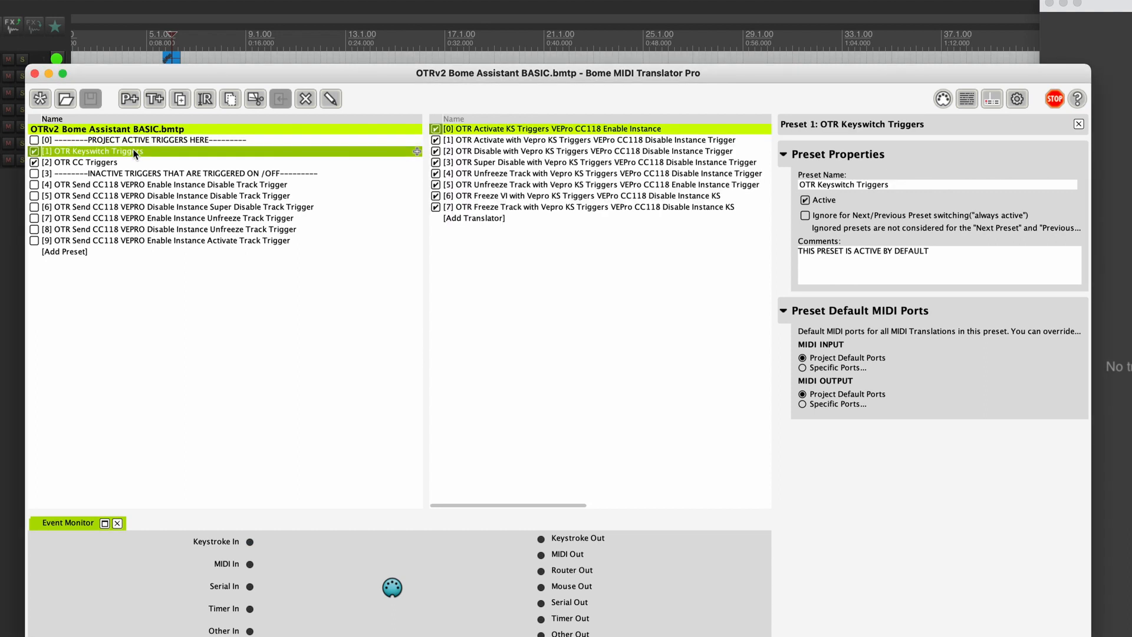
{"action": "left_click", "coordinate": [135, 159]}
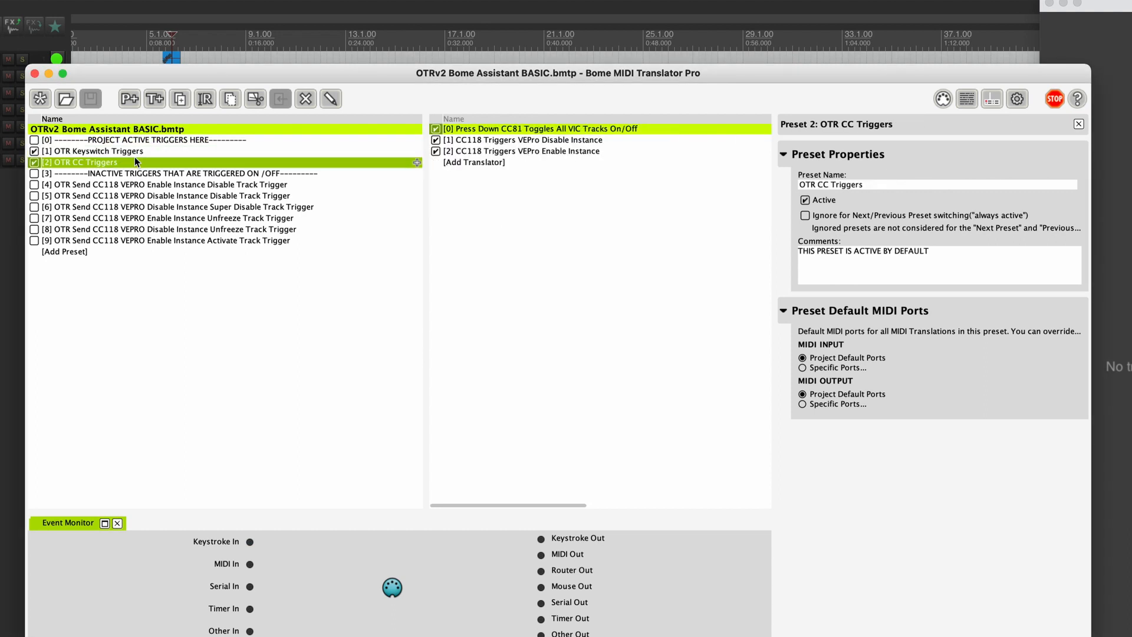
{"action": "left_click", "coordinate": [155, 148]}
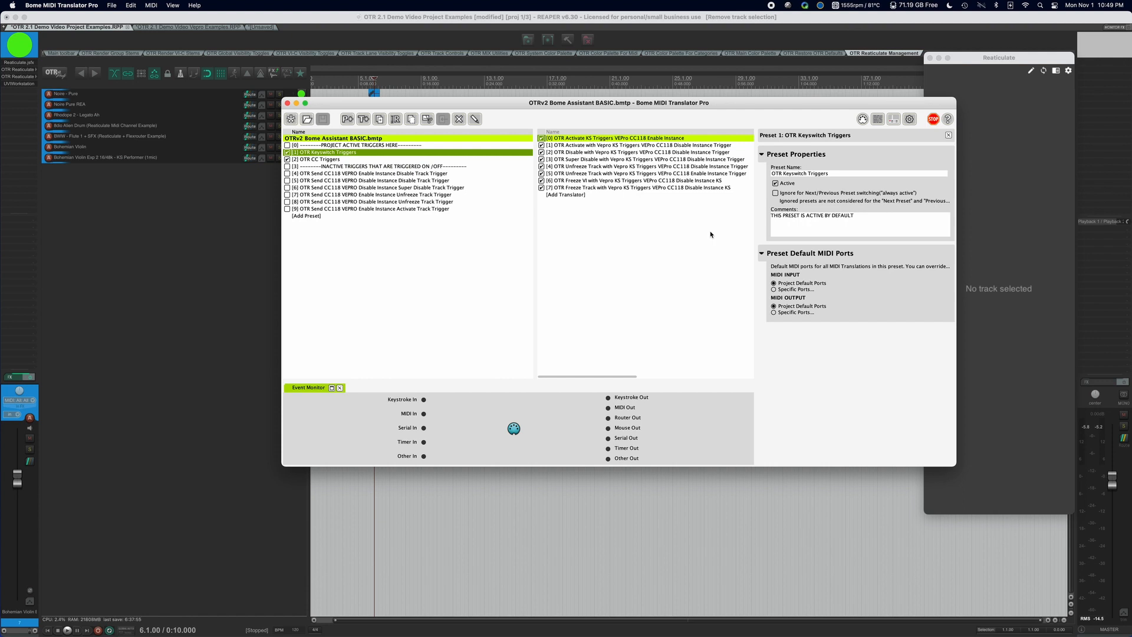
Reveal the Incoming Trigger and Outgoing Action columns, then show OTR CC Triggers with its CC81 and CC118 translators
{"action": "scroll", "coordinate": [710, 234], "scroll_direction": "right", "scroll_amount": 5}
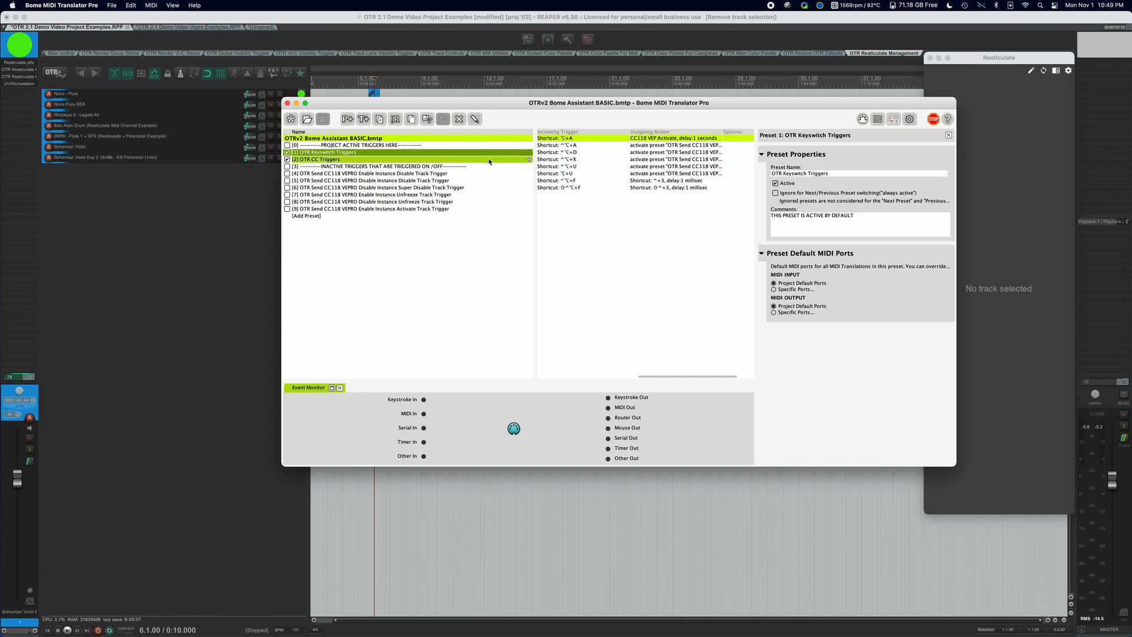
{"action": "left_click", "coordinate": [449, 160]}
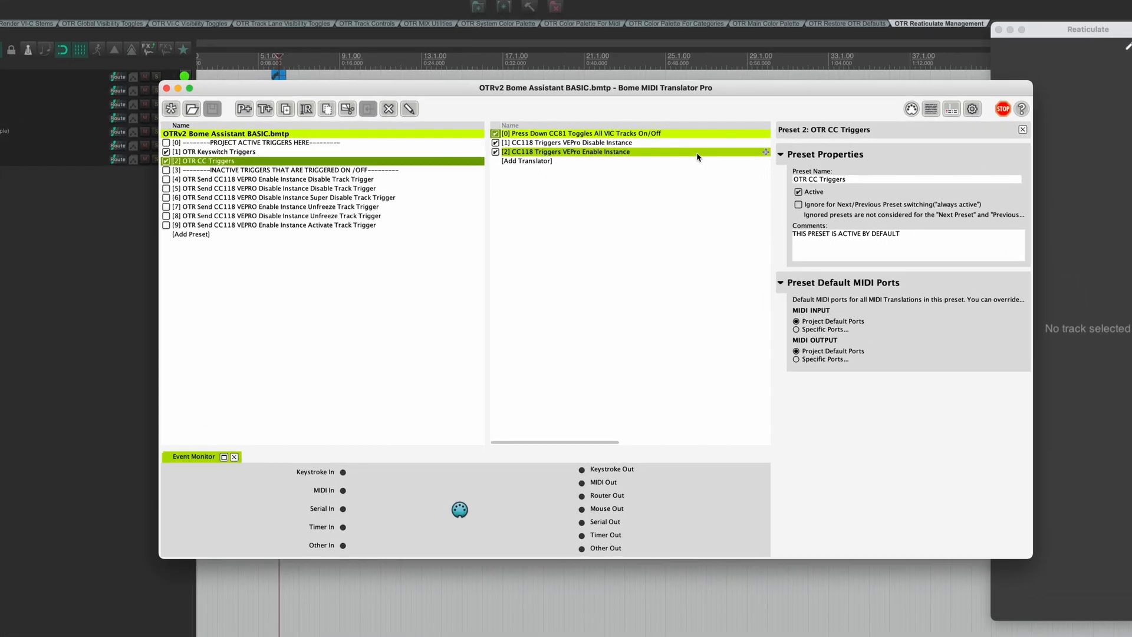
Review the project's default MIDI IN ports, confirming Platform M+ V2.15 and X-TOUCH MINI are open
{"action": "left_click", "coordinate": [911, 110]}
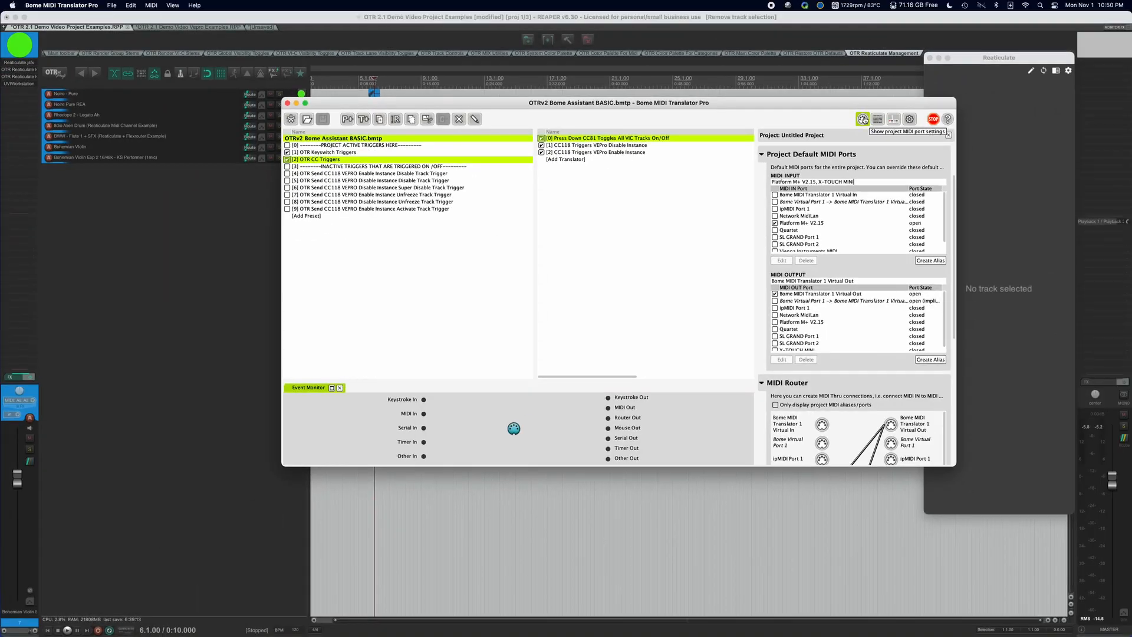
{"action": "scroll", "coordinate": [704, 249], "scroll_direction": "down", "scroll_amount": 3}
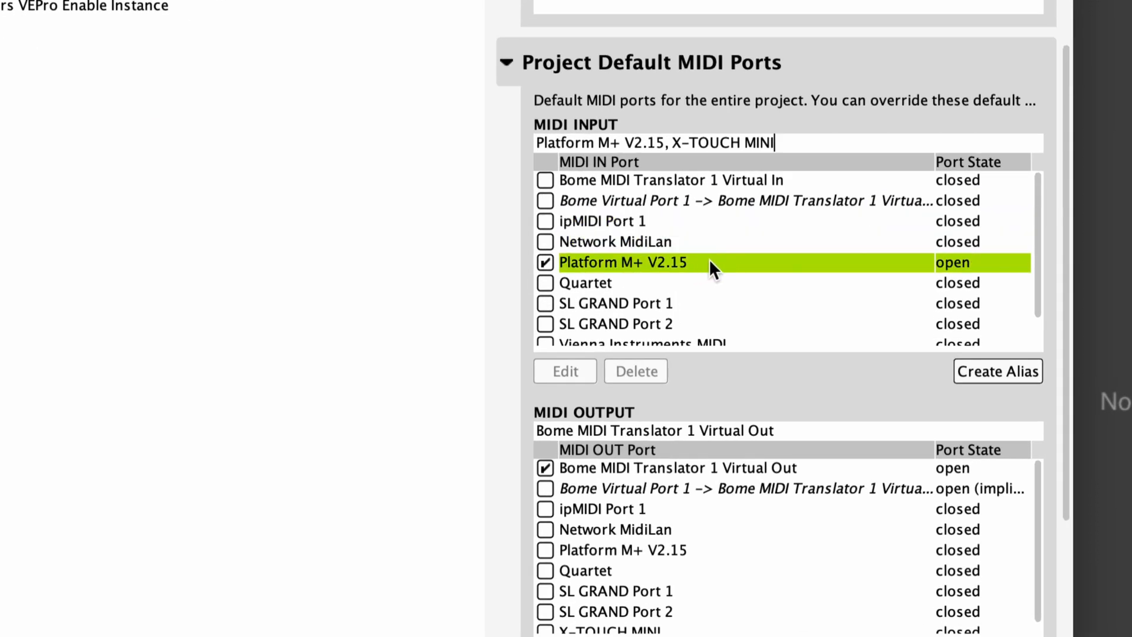
{"action": "left_click_drag", "start_coordinate": [1035, 209], "coordinate": [1034, 248]}
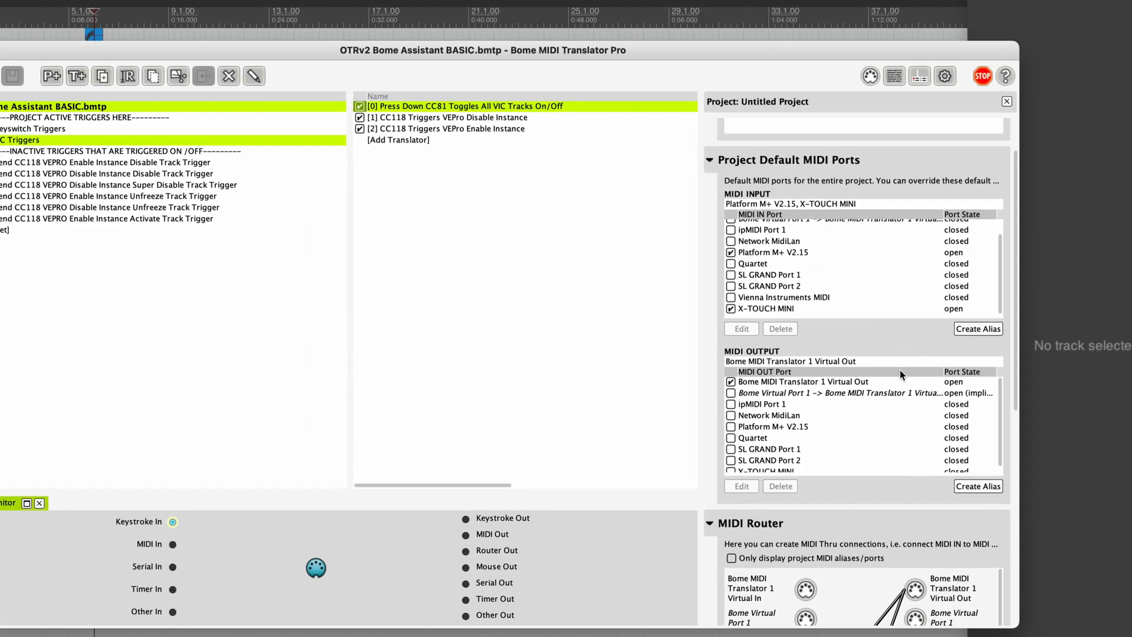
{"action": "scroll", "coordinate": [899, 377], "scroll_direction": "down", "scroll_amount": 5}
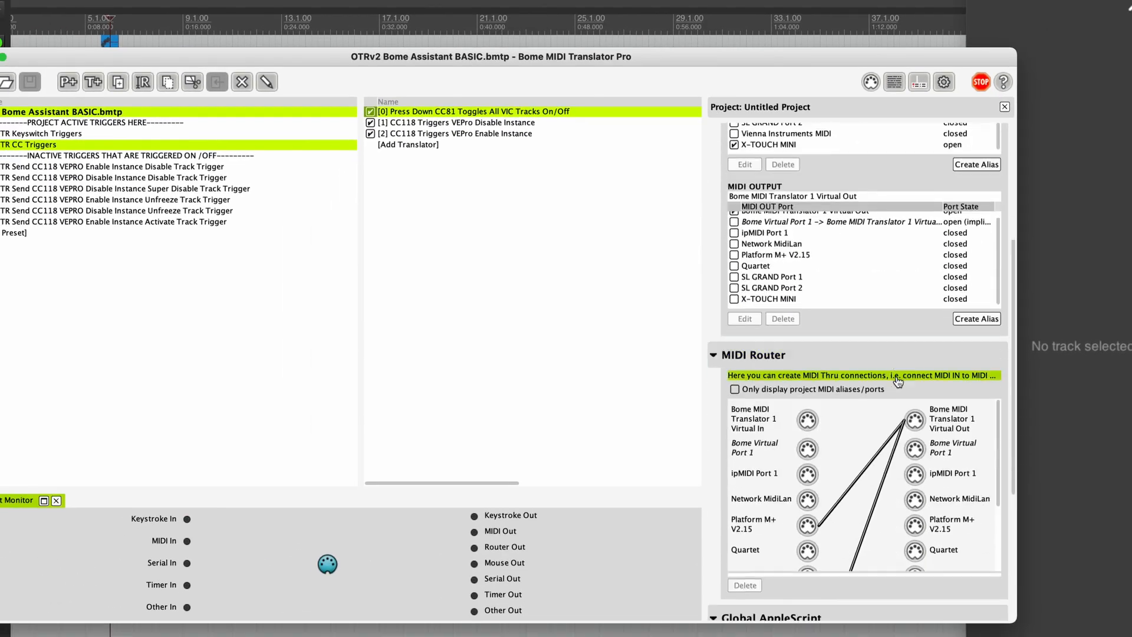
{"action": "scroll", "coordinate": [896, 377], "scroll_direction": "up", "scroll_amount": 3}
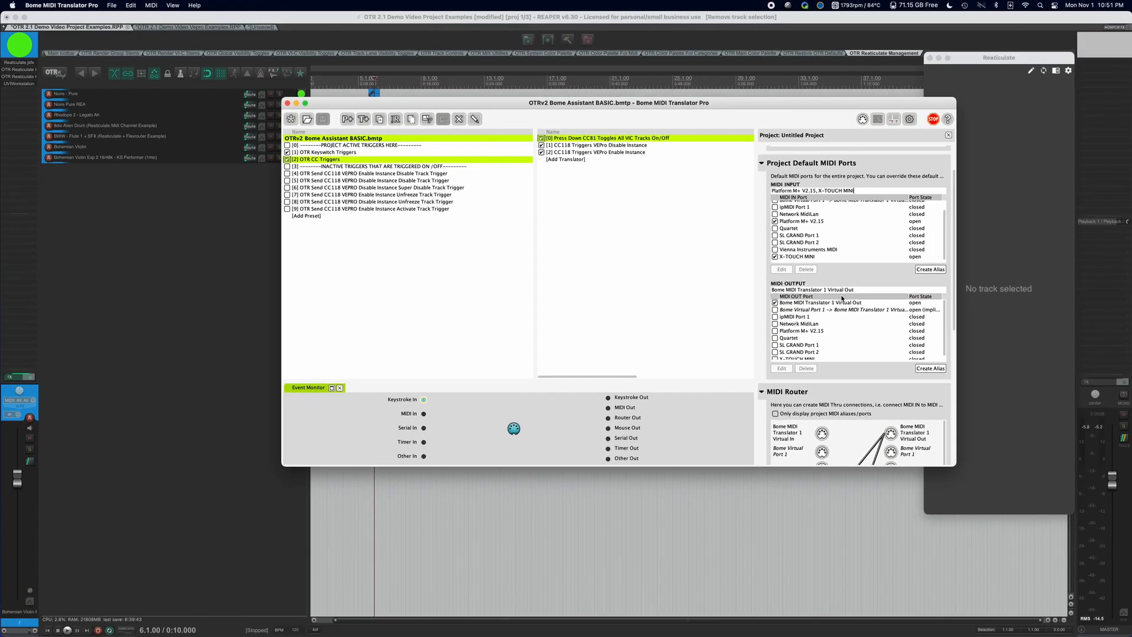
{"action": "scroll", "coordinate": [855, 342], "scroll_direction": "down", "scroll_amount": 3}
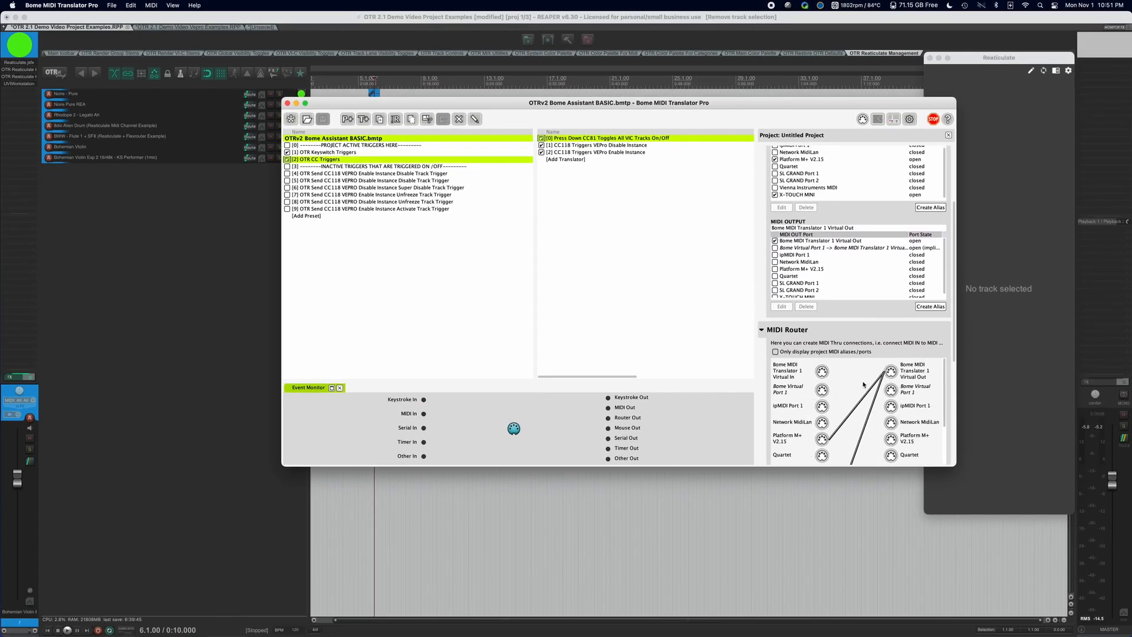
{"action": "scroll", "coordinate": [884, 348], "scroll_direction": "up", "scroll_amount": 2}
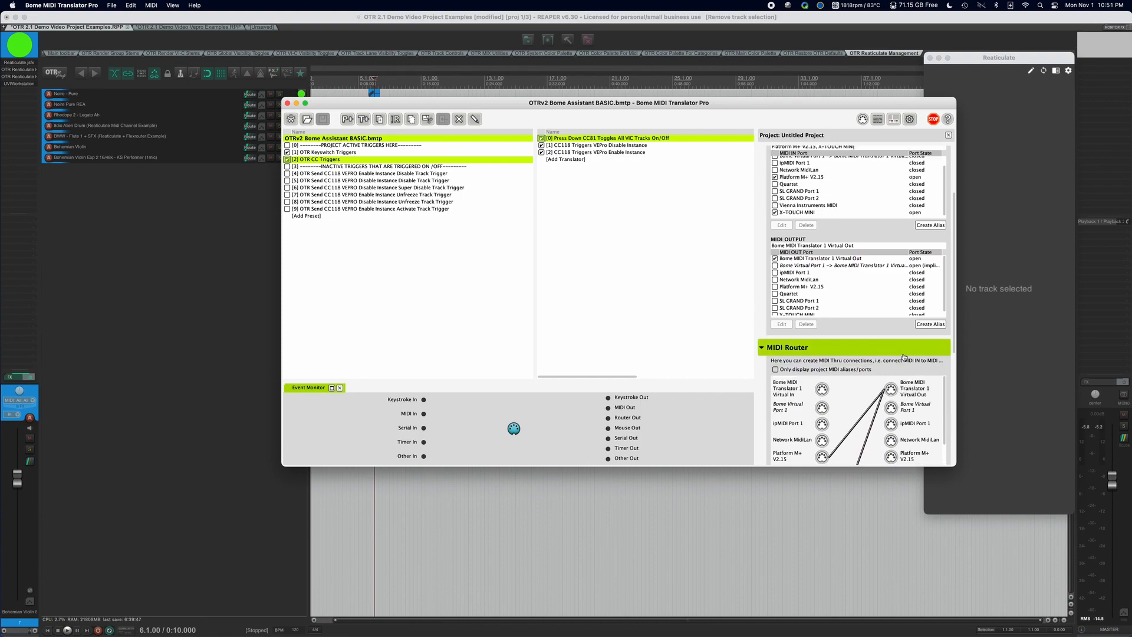
{"action": "scroll", "coordinate": [904, 357], "scroll_direction": "down", "scroll_amount": 1}
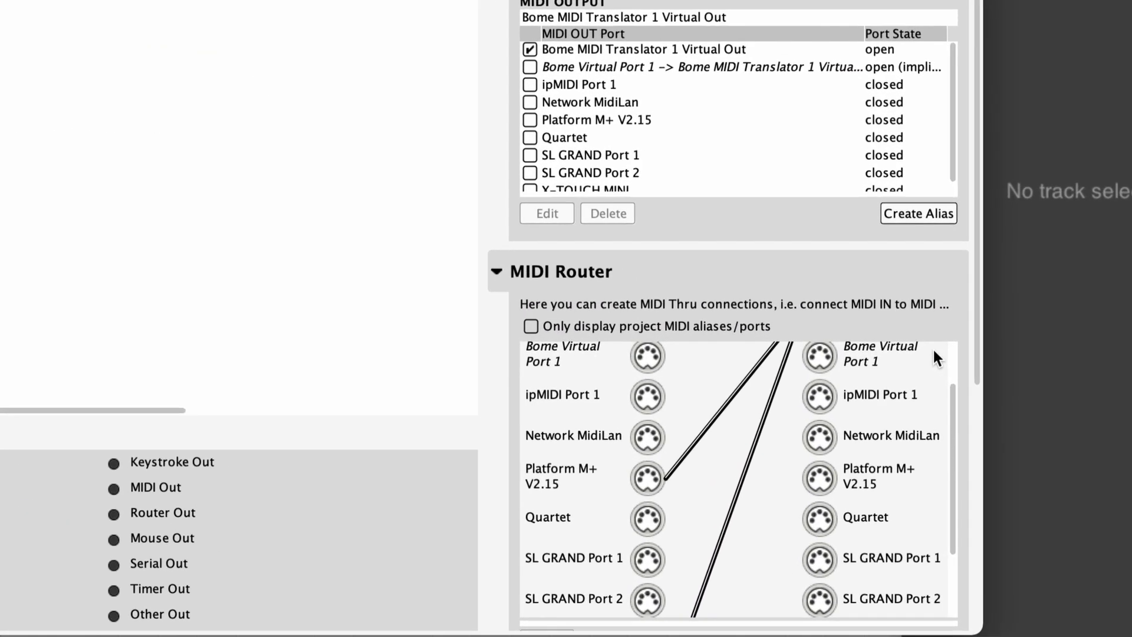
{"action": "scroll", "coordinate": [979, 332], "scroll_direction": "down", "scroll_amount": 5}
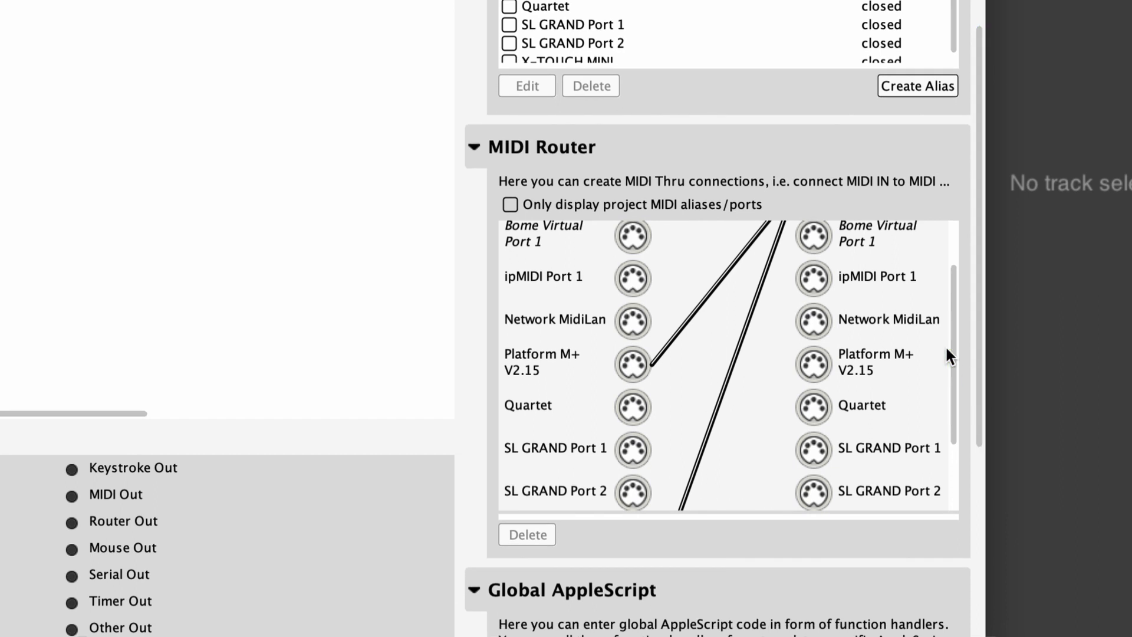
{"action": "scroll", "coordinate": [954, 338], "scroll_direction": "down", "scroll_amount": 3}
{"action": "left_click_drag", "start_coordinate": [955, 391], "coordinate": [953, 278]}
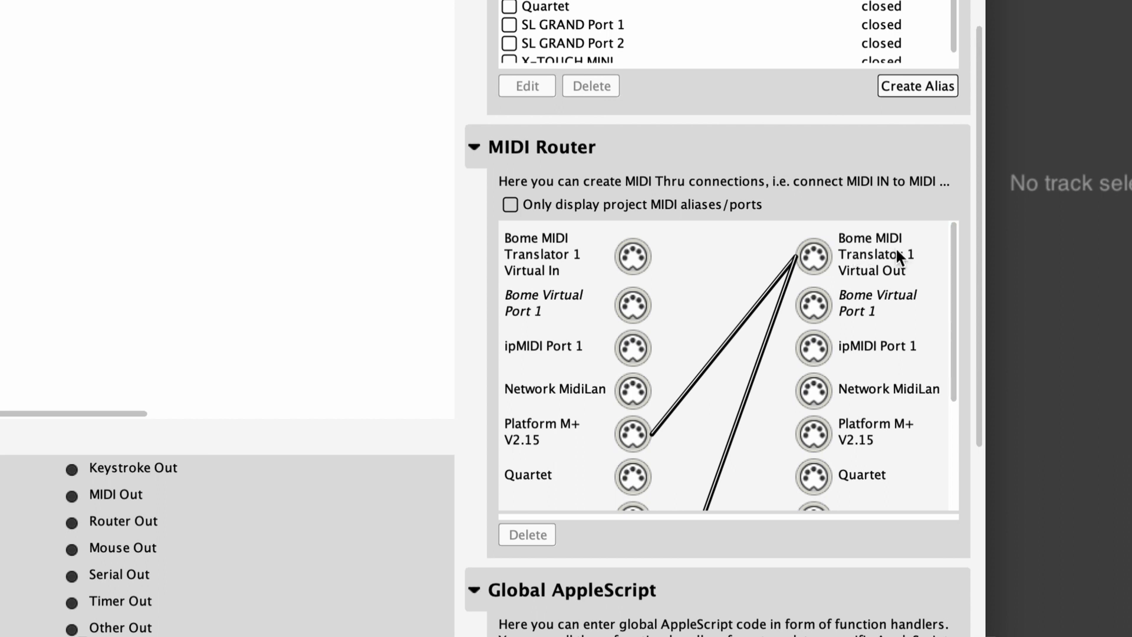
{"action": "left_click_drag", "start_coordinate": [956, 262], "coordinate": [971, 242]}
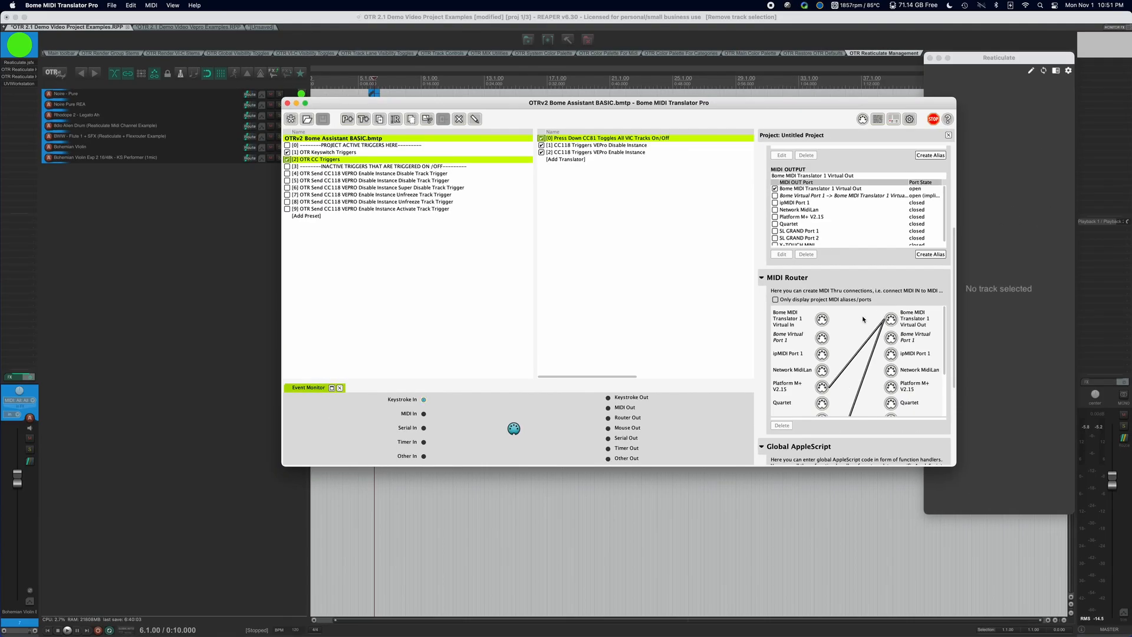
{"action": "scroll", "coordinate": [717, 279], "scroll_direction": "down", "scroll_amount": 3}
{"action": "scroll", "coordinate": [853, 326], "scroll_direction": "up", "scroll_amount": 5}
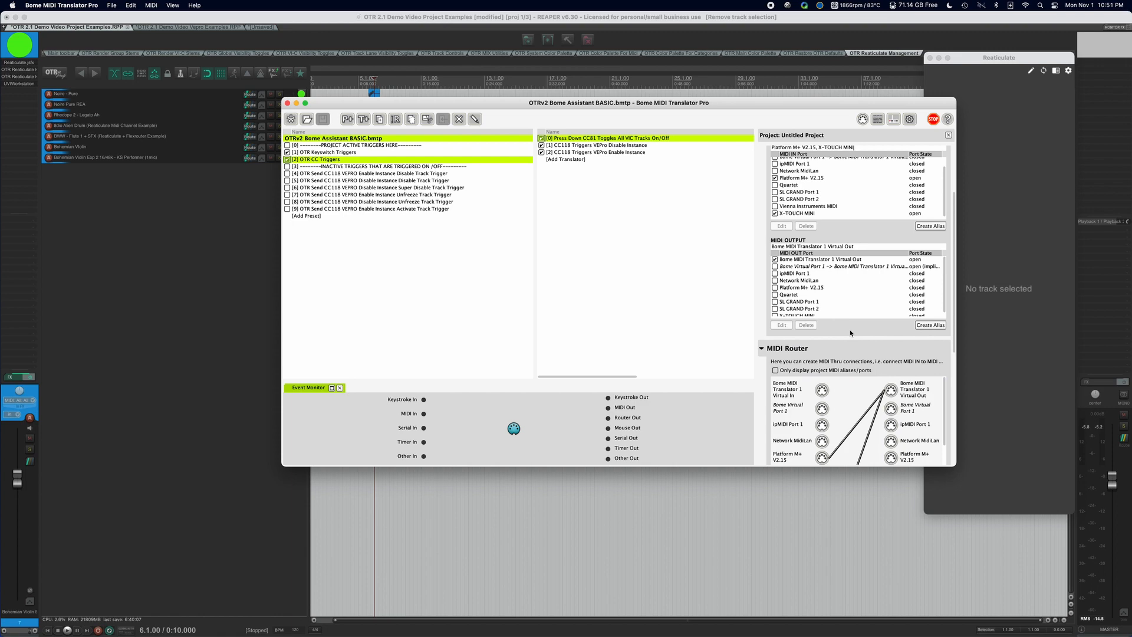
{"action": "scroll", "coordinate": [850, 334], "scroll_direction": "down", "scroll_amount": 5}
{"action": "scroll", "coordinate": [851, 336], "scroll_direction": "down", "scroll_amount": 1}
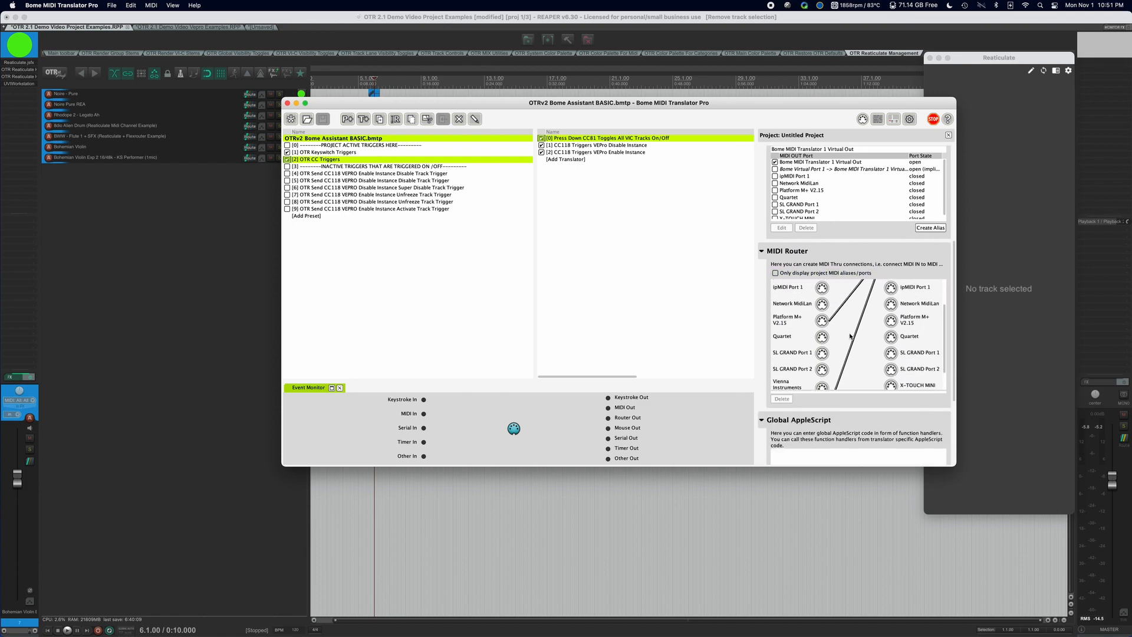
{"action": "scroll", "coordinate": [851, 336], "scroll_direction": "up", "scroll_amount": 5}
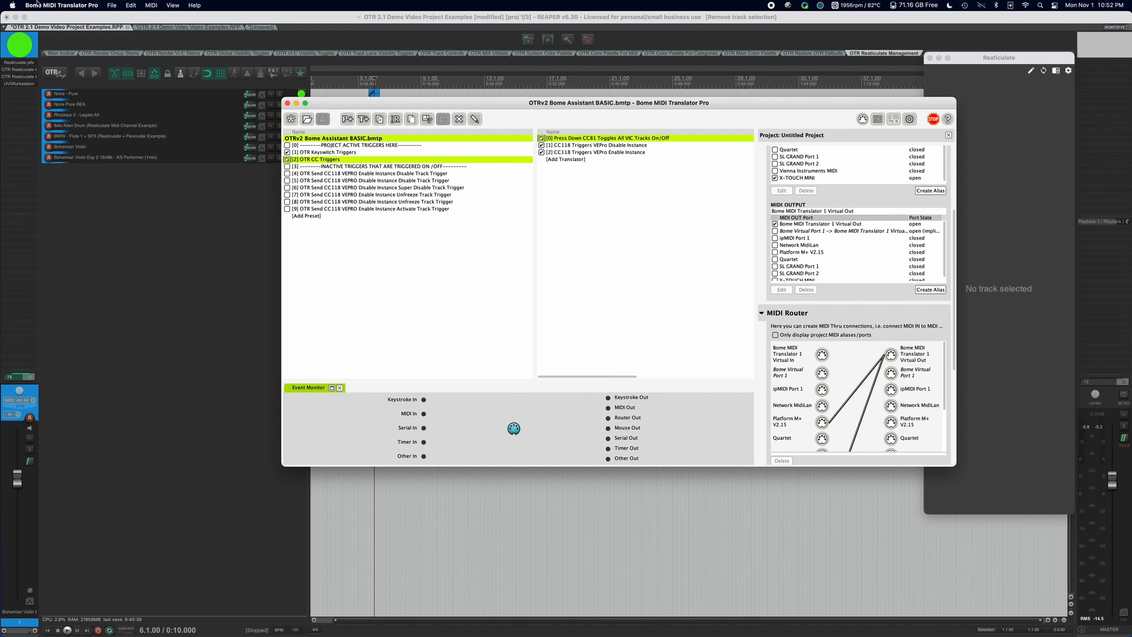
{"action": "left_click", "coordinate": [75, 19]}
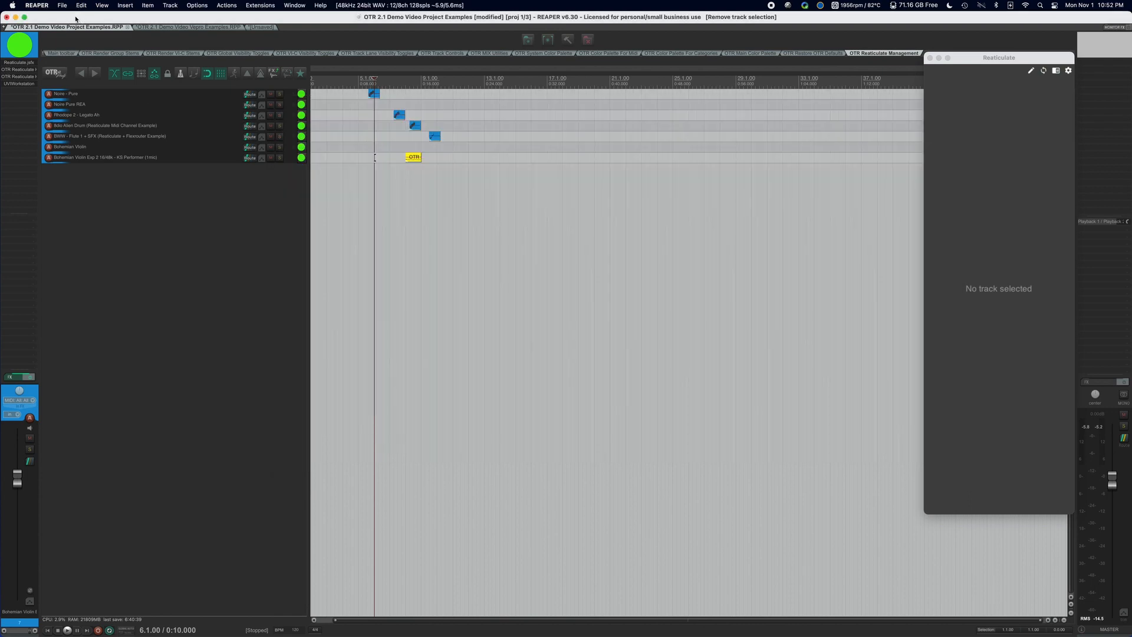
Open REAPER Preferences at the MIDI Devices page and look over the MIDI inputs list
{"action": "left_click", "coordinate": [37, 5]}
{"action": "left_click", "coordinate": [48, 32]}
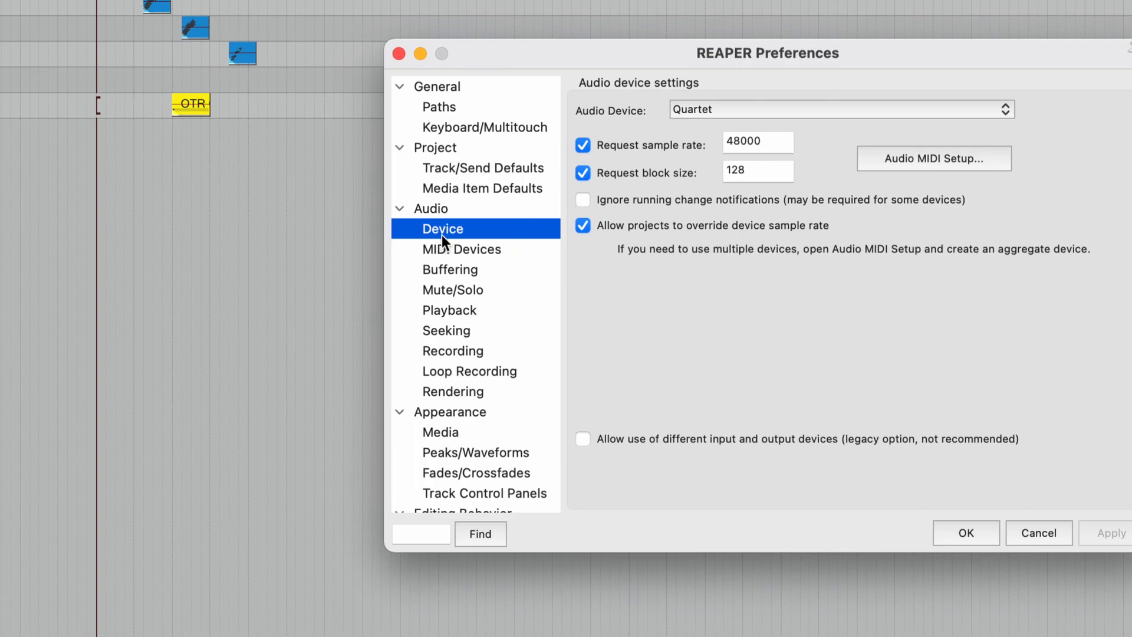
{"action": "left_click", "coordinate": [522, 215]}
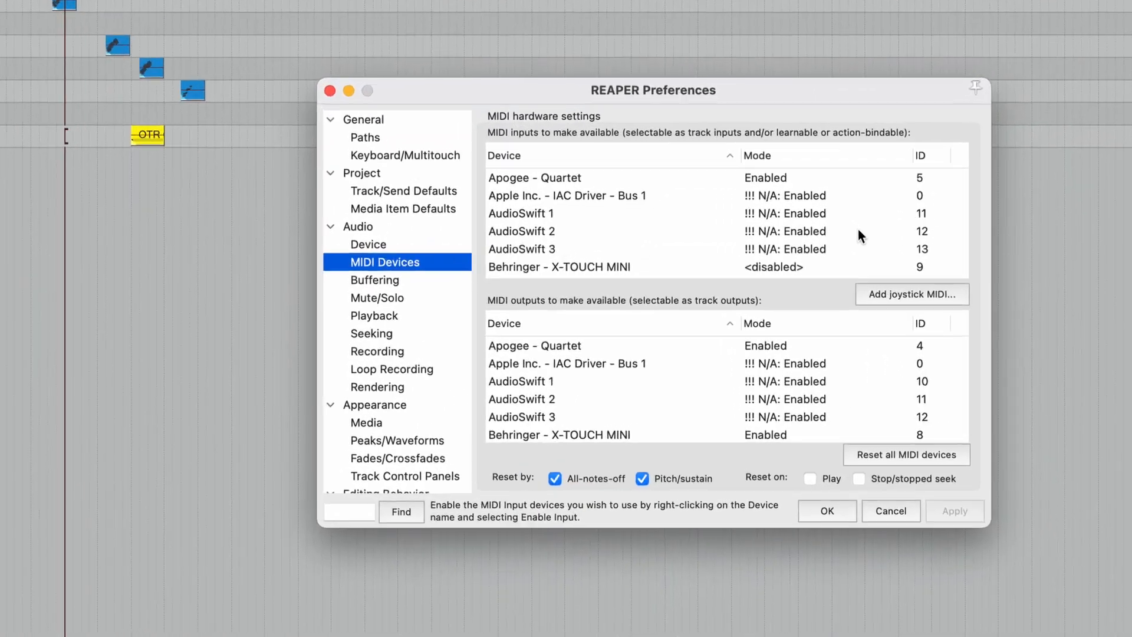
{"action": "scroll", "coordinate": [767, 257], "scroll_direction": "down", "scroll_amount": 4}
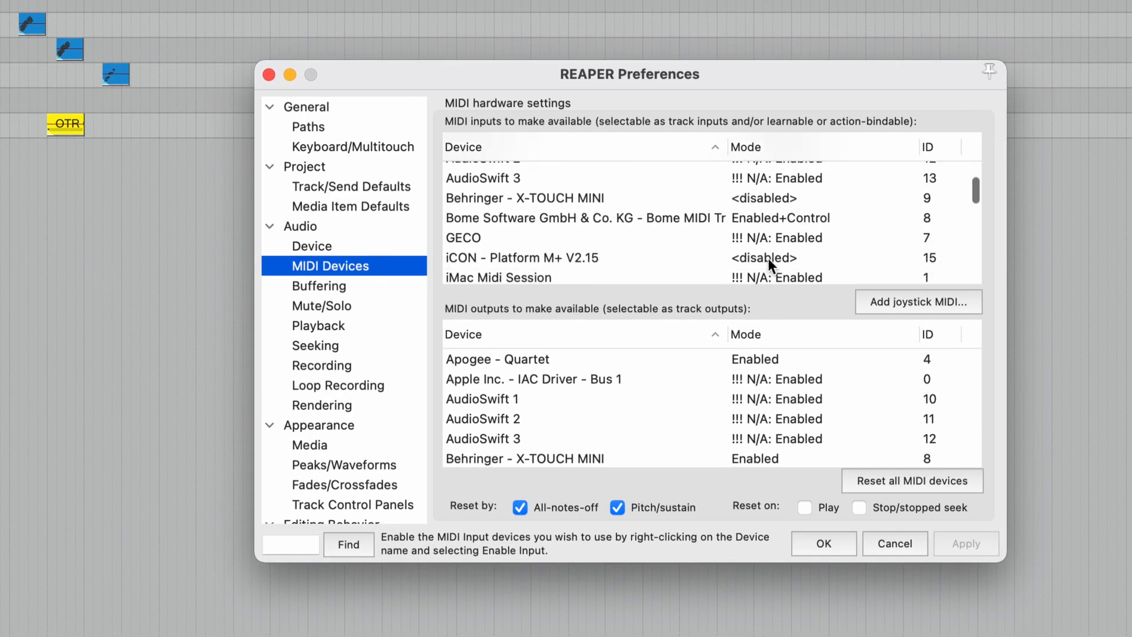
{"action": "scroll", "coordinate": [768, 257], "scroll_direction": "up", "scroll_amount": 2}
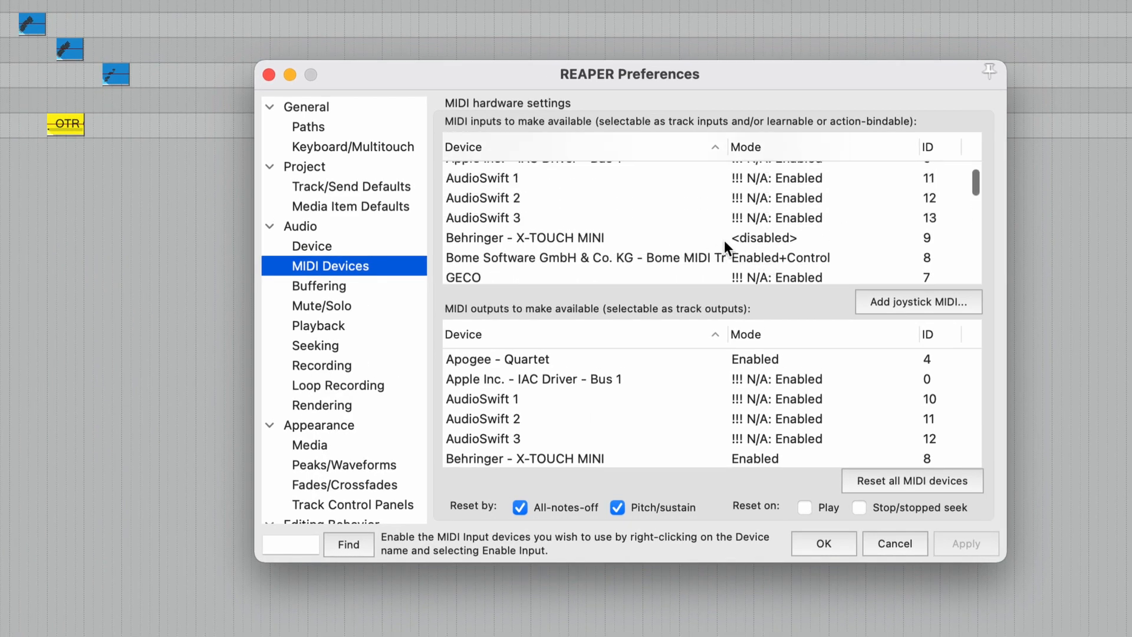
Check that the X-TOUCH MINI and iCON Platform M+ V2.15 MIDI inputs are disabled
{"action": "left_click", "coordinate": [724, 239]}
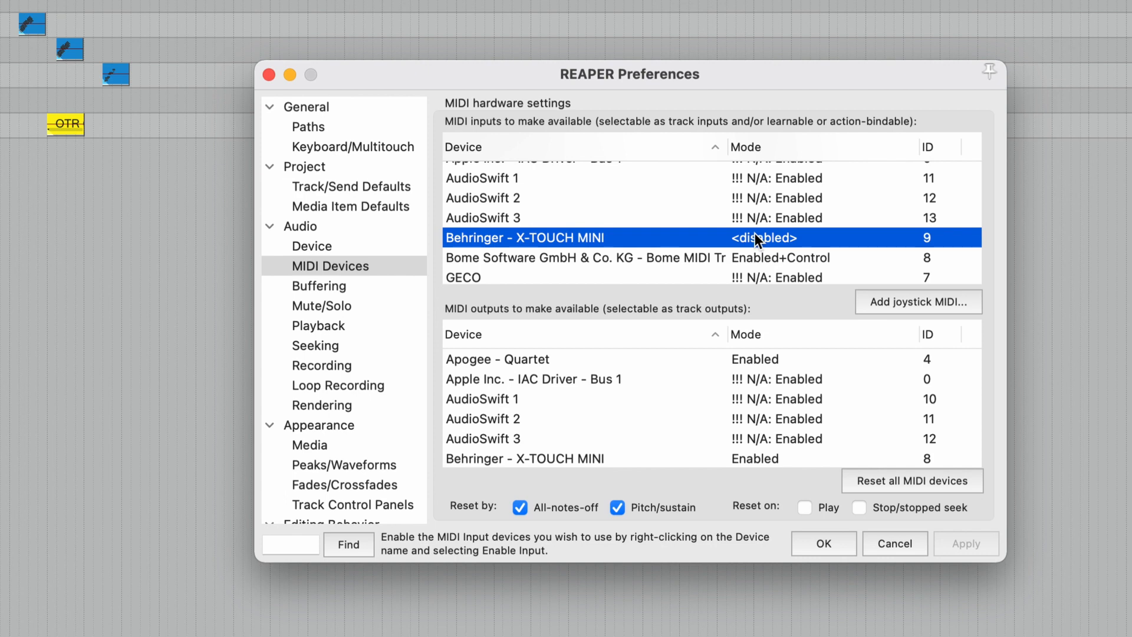
{"action": "scroll", "coordinate": [755, 232], "scroll_direction": "down", "scroll_amount": 3}
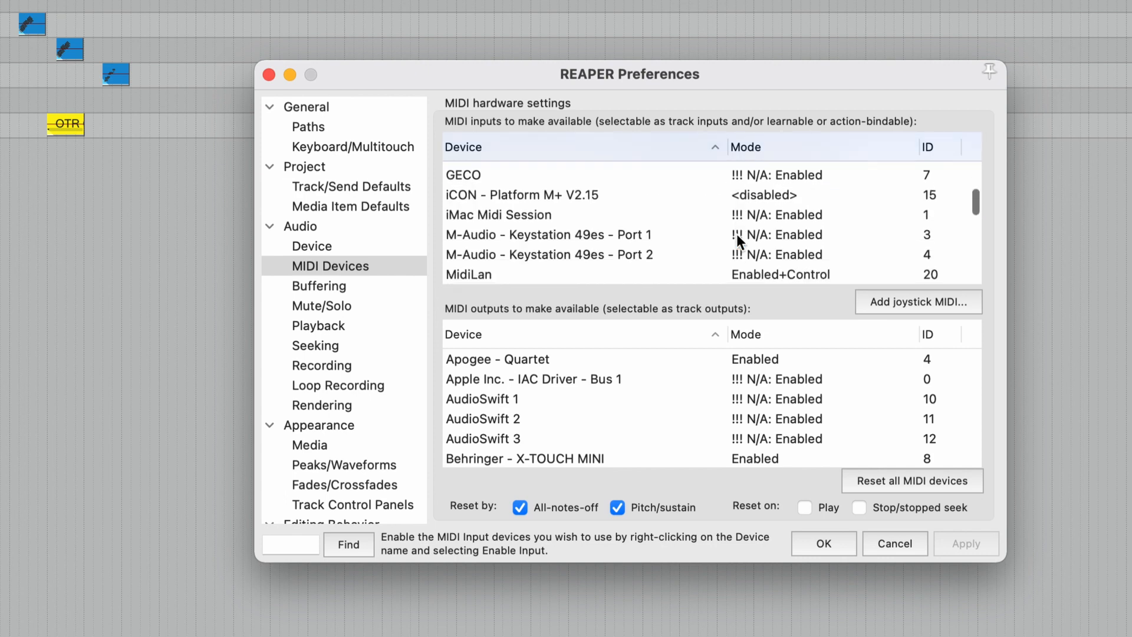
{"action": "left_click", "coordinate": [713, 196]}
{"action": "scroll", "coordinate": [741, 204], "scroll_direction": "up", "scroll_amount": 3}
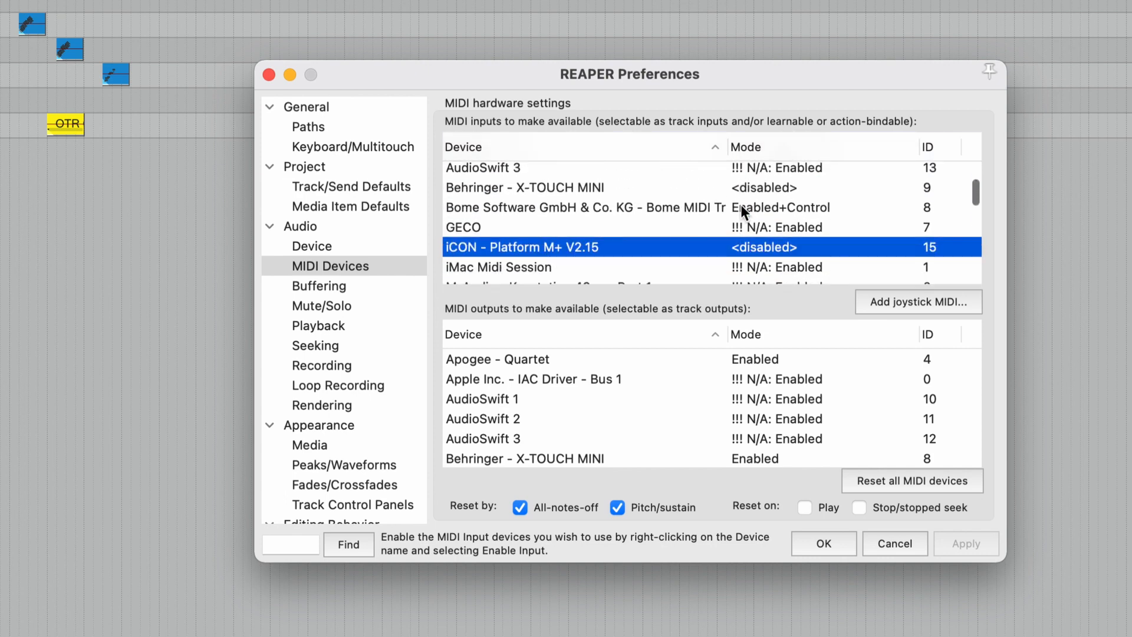
{"action": "scroll", "coordinate": [740, 204], "scroll_direction": "down", "scroll_amount": 3}
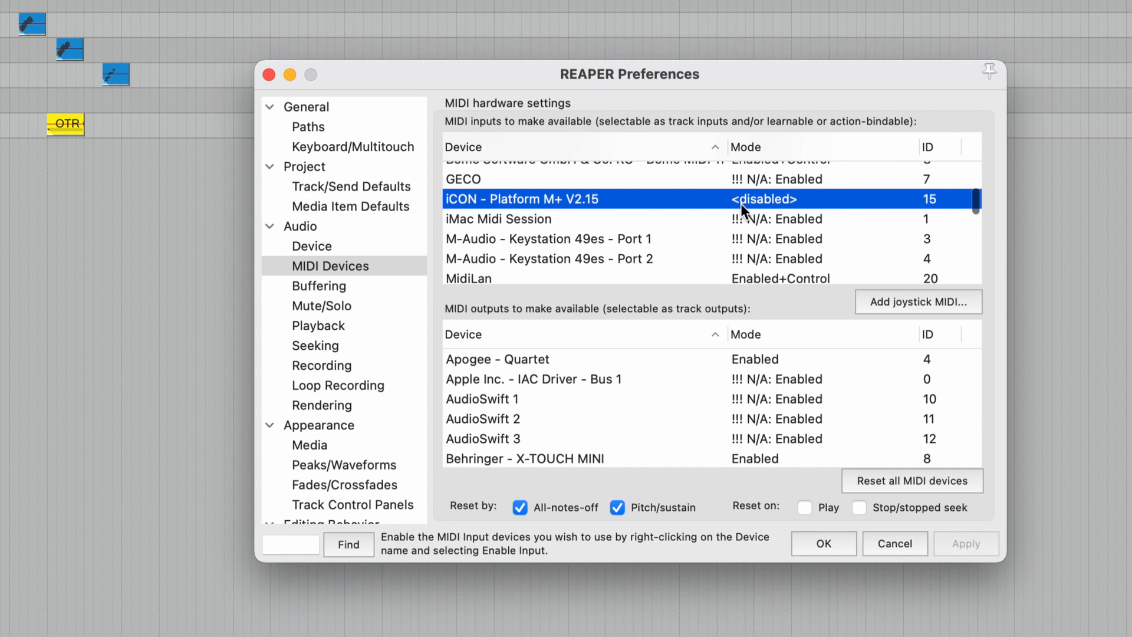
{"action": "scroll", "coordinate": [740, 204], "scroll_direction": "down", "scroll_amount": 4}
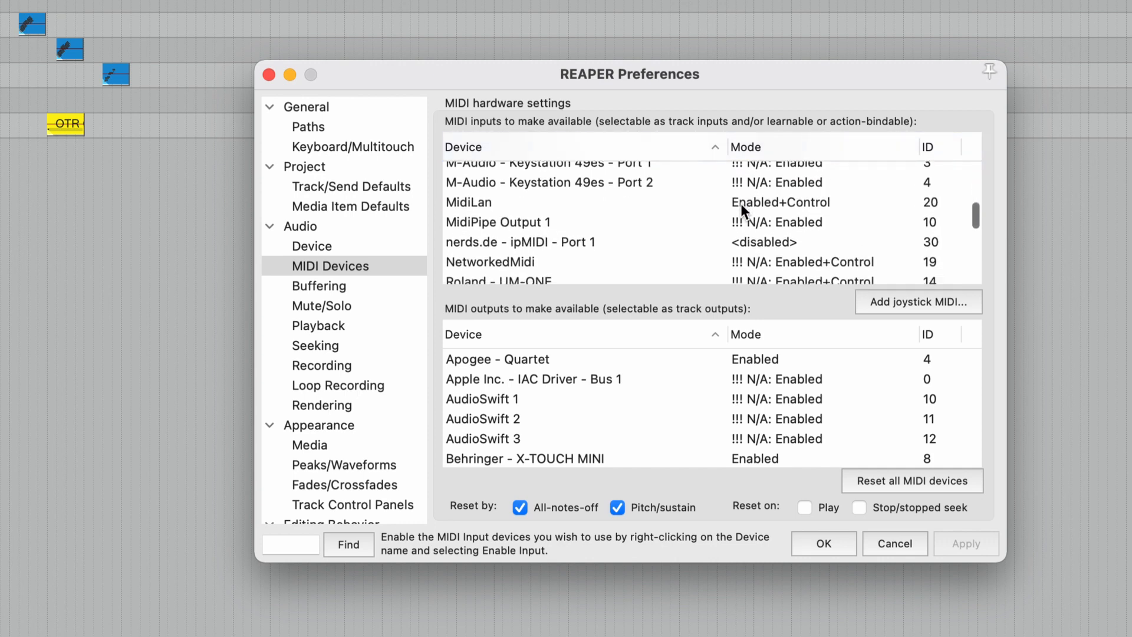
{"action": "scroll", "coordinate": [740, 203], "scroll_direction": "down", "scroll_amount": 6}
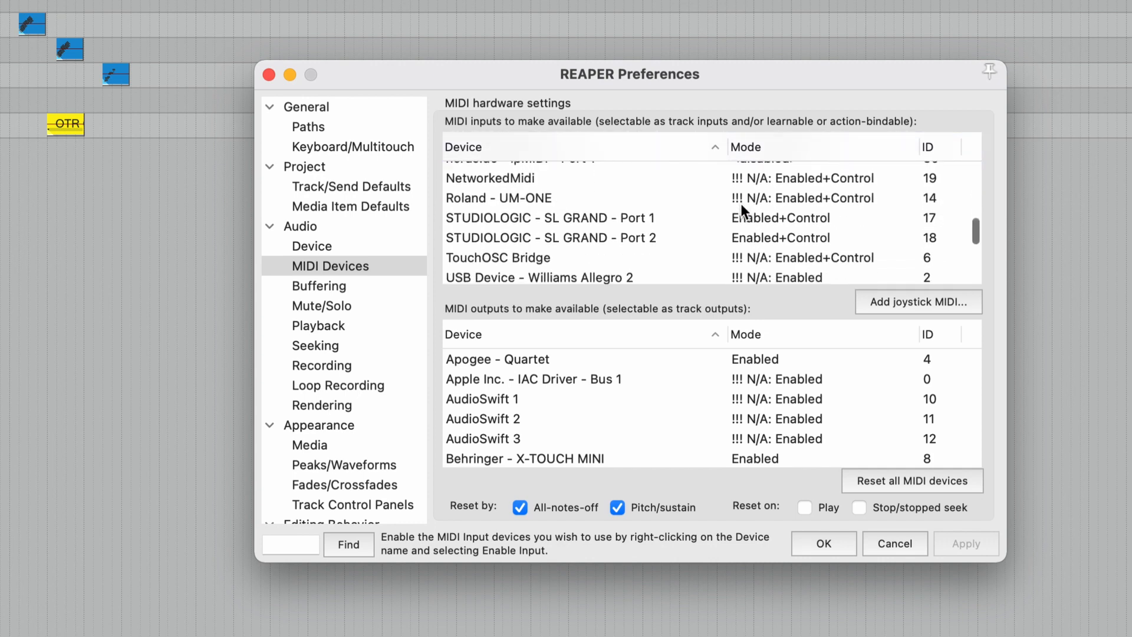
{"action": "scroll", "coordinate": [740, 203], "scroll_direction": "down", "scroll_amount": 7}
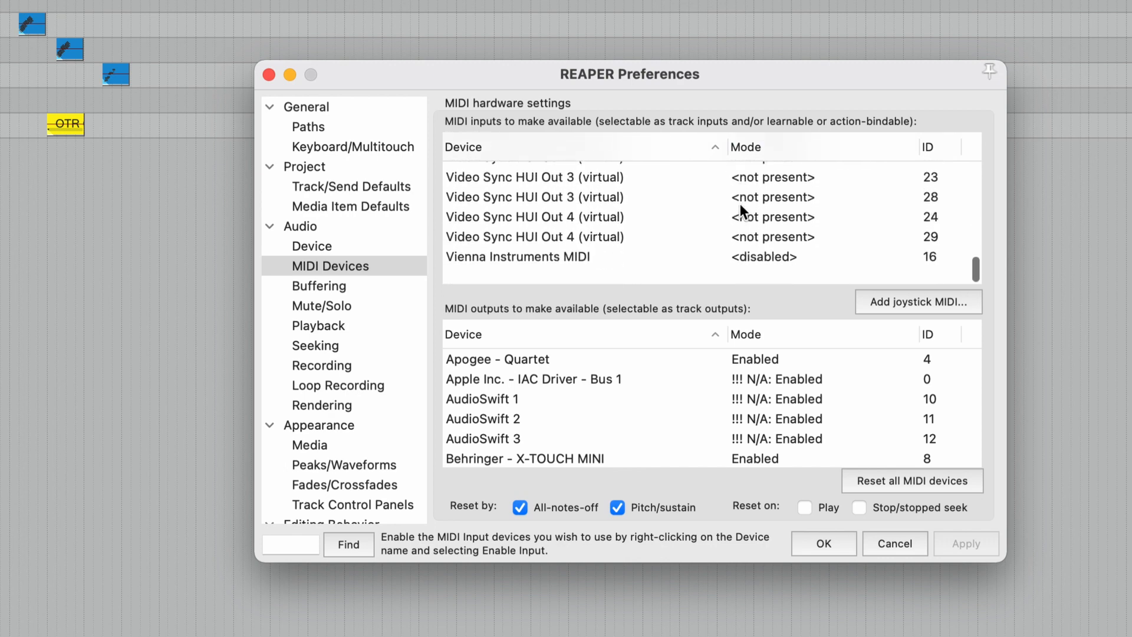
{"action": "scroll", "coordinate": [740, 203], "scroll_direction": "up", "scroll_amount": 15}
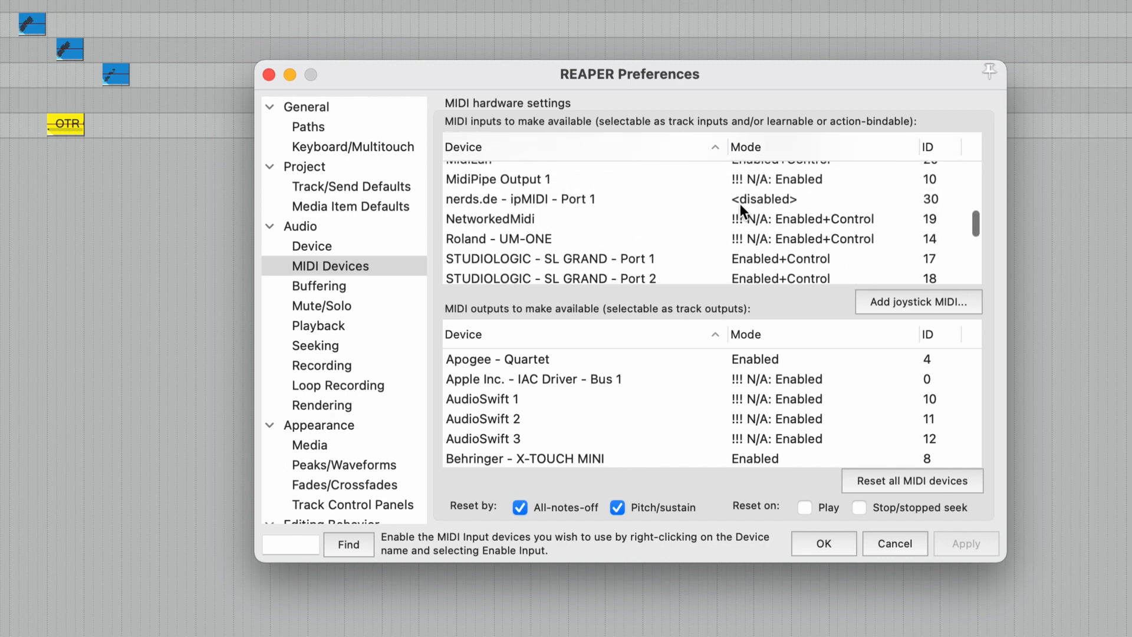
{"action": "scroll", "coordinate": [740, 204], "scroll_direction": "up", "scroll_amount": 6}
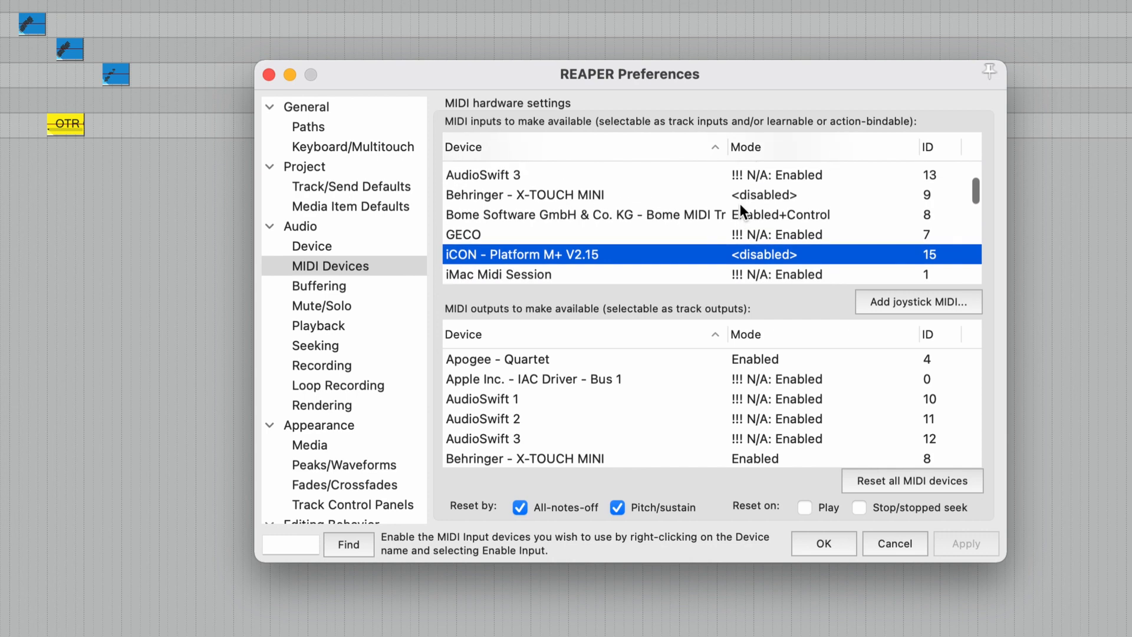
Confirm the Bome MIDI input is Enabled+Control, rechecking the Platform M+ and X-TOUCH MINI rows
{"action": "left_click", "coordinate": [694, 214]}
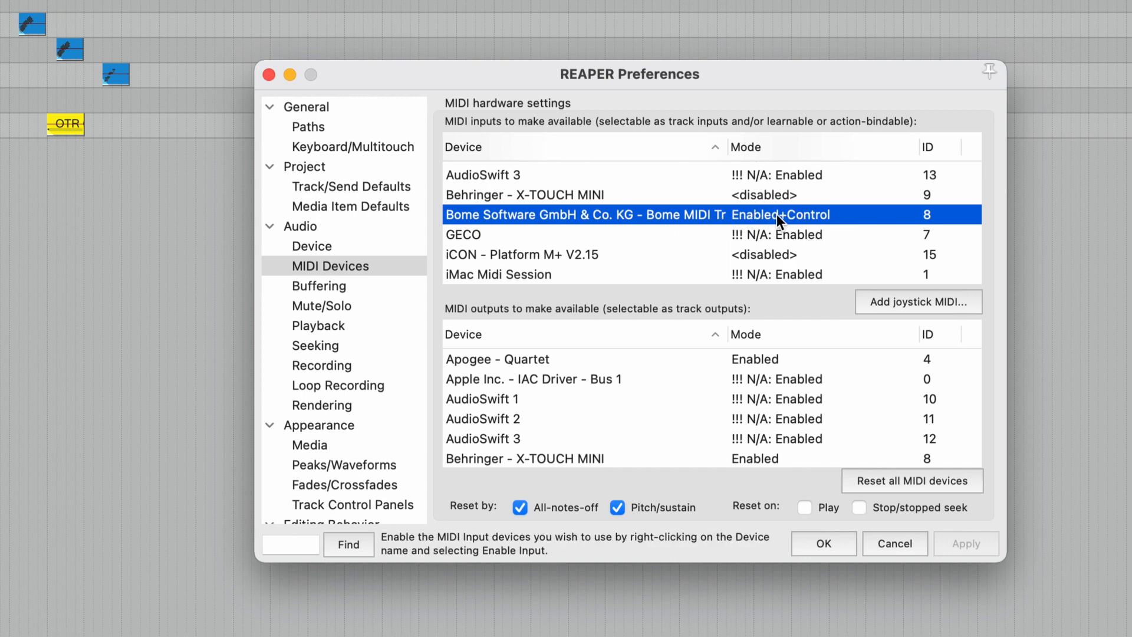
{"action": "scroll", "coordinate": [776, 214], "scroll_direction": "down", "scroll_amount": 2}
{"action": "left_click", "coordinate": [716, 224]}
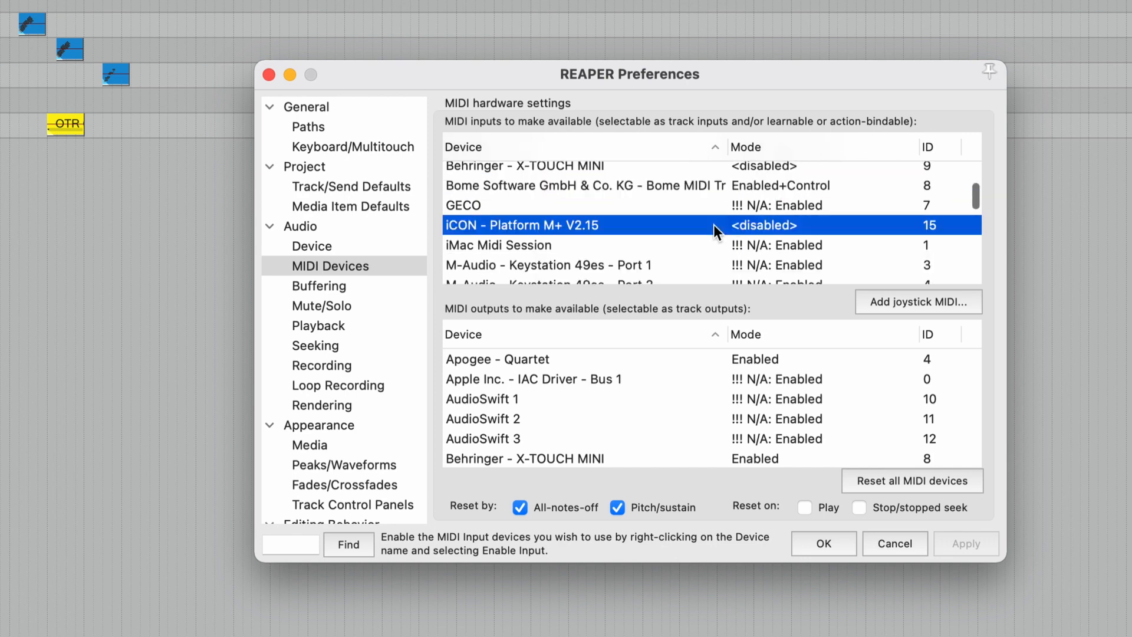
{"action": "scroll", "coordinate": [713, 225], "scroll_direction": "down", "scroll_amount": 3}
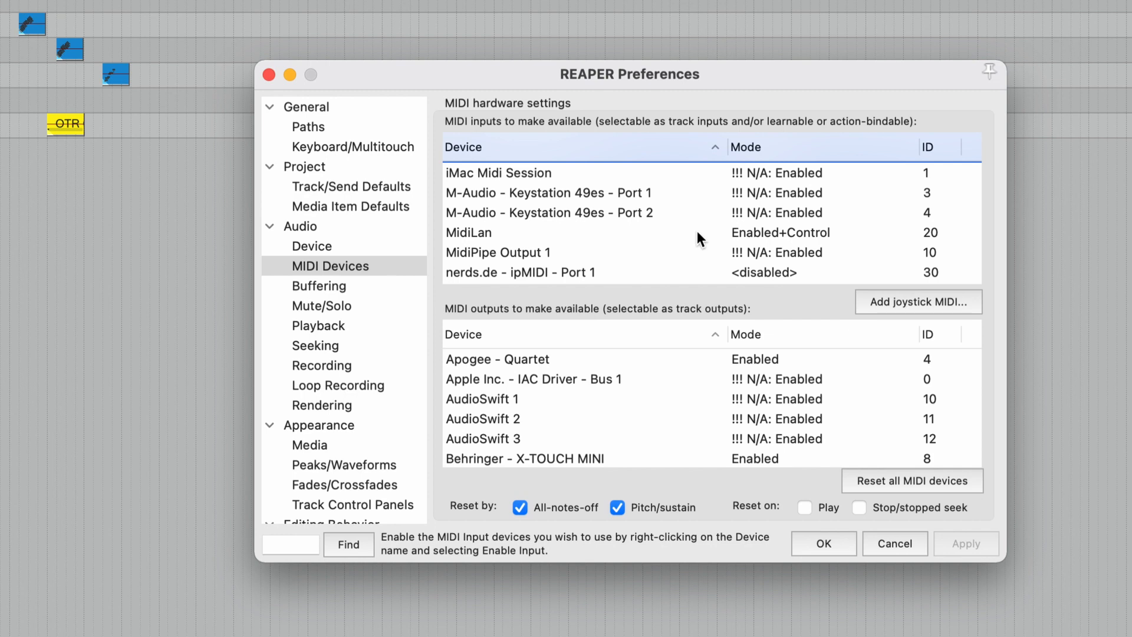
{"action": "scroll", "coordinate": [697, 231], "scroll_direction": "down", "scroll_amount": 3}
{"action": "scroll", "coordinate": [697, 232], "scroll_direction": "down", "scroll_amount": 3}
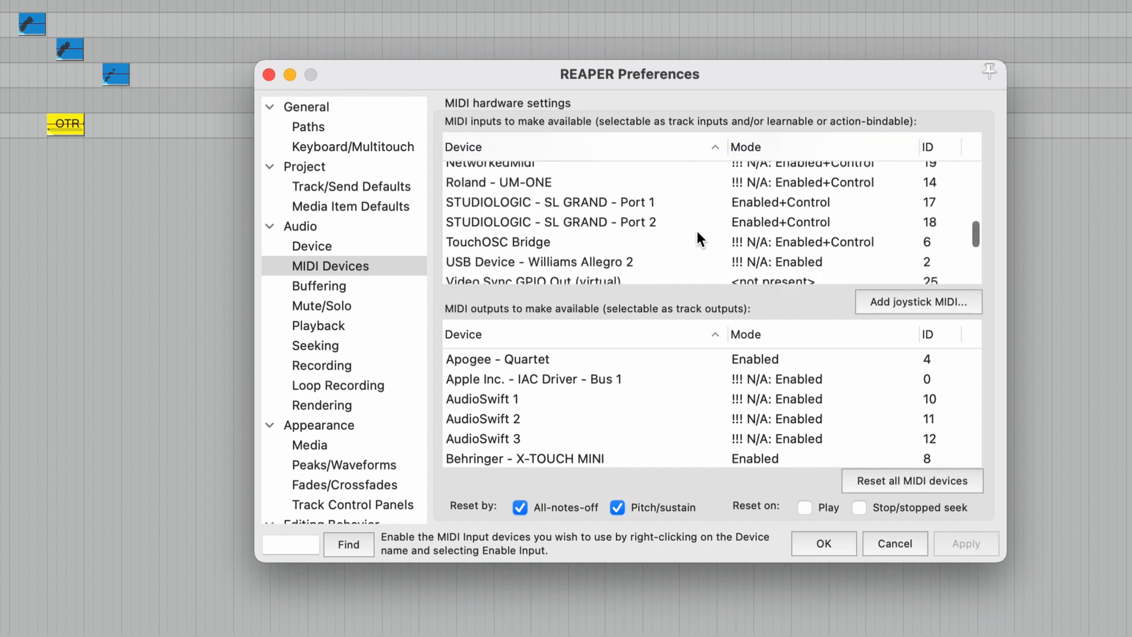
{"action": "scroll", "coordinate": [697, 231], "scroll_direction": "down", "scroll_amount": 2}
{"action": "scroll", "coordinate": [697, 231], "scroll_direction": "up", "scroll_amount": 12}
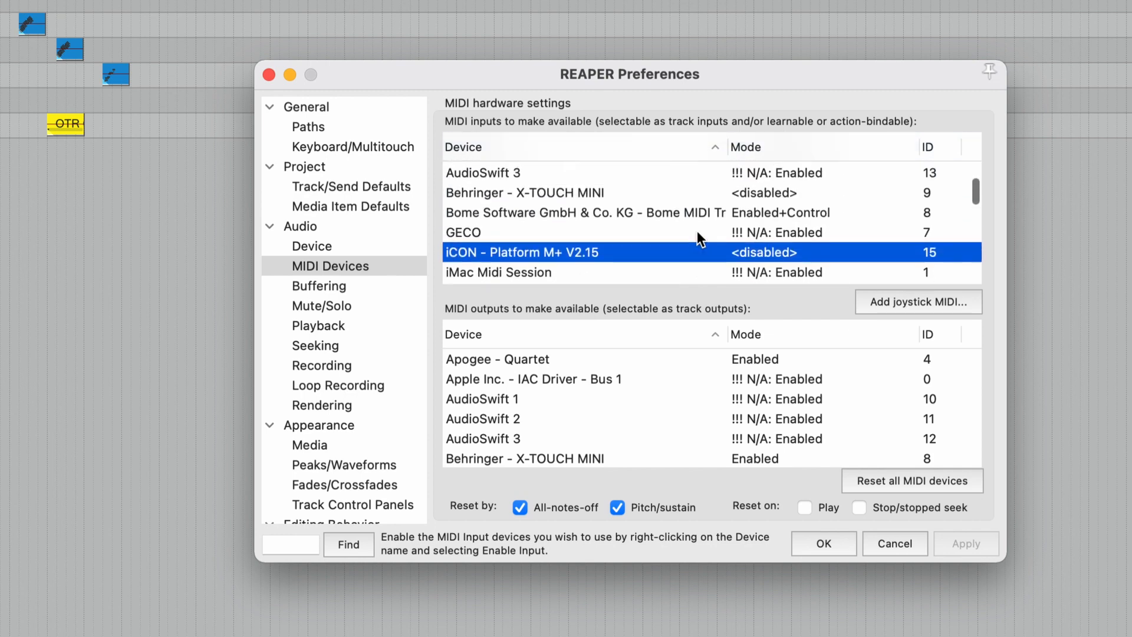
{"action": "left_click", "coordinate": [687, 191]}
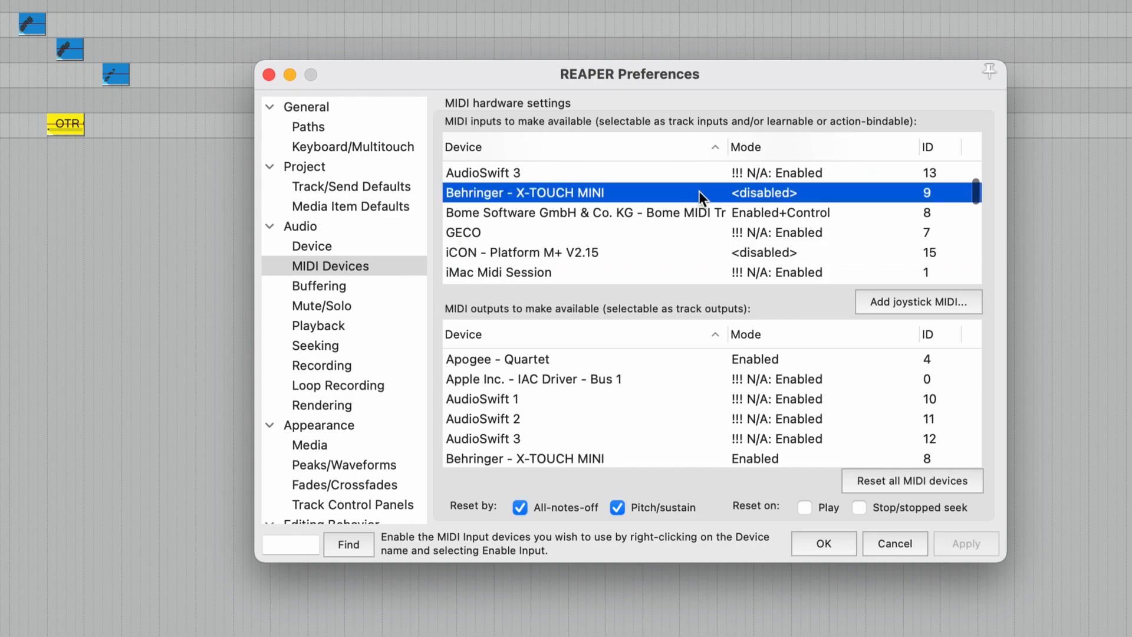
{"action": "left_click", "coordinate": [616, 245]}
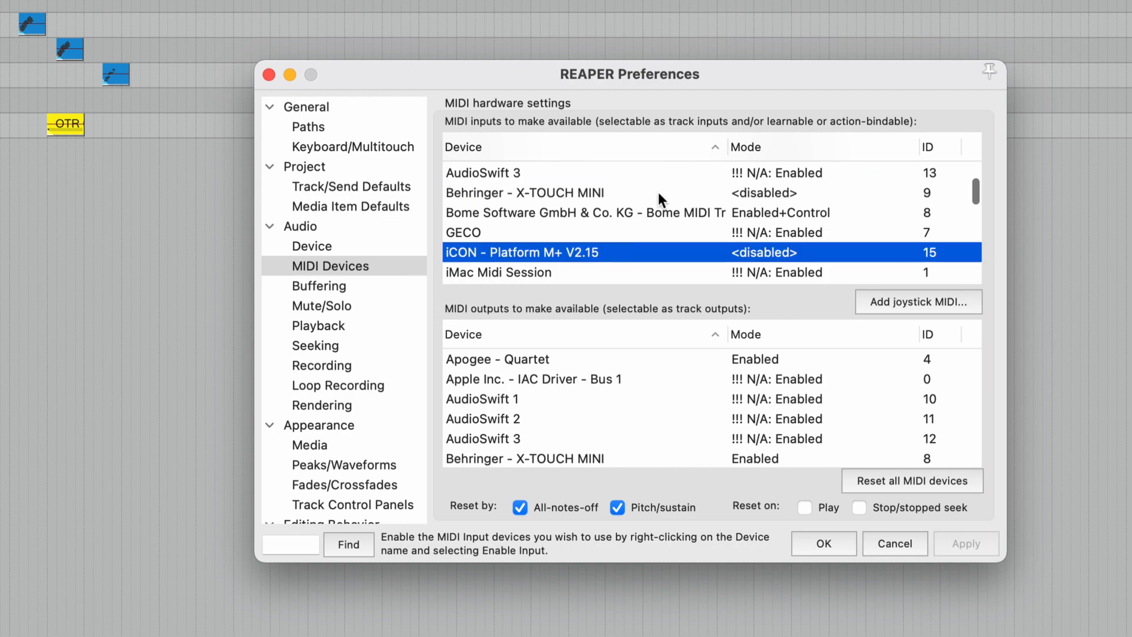
{"action": "left_click", "coordinate": [658, 192]}
{"action": "left_click", "coordinate": [678, 211]}
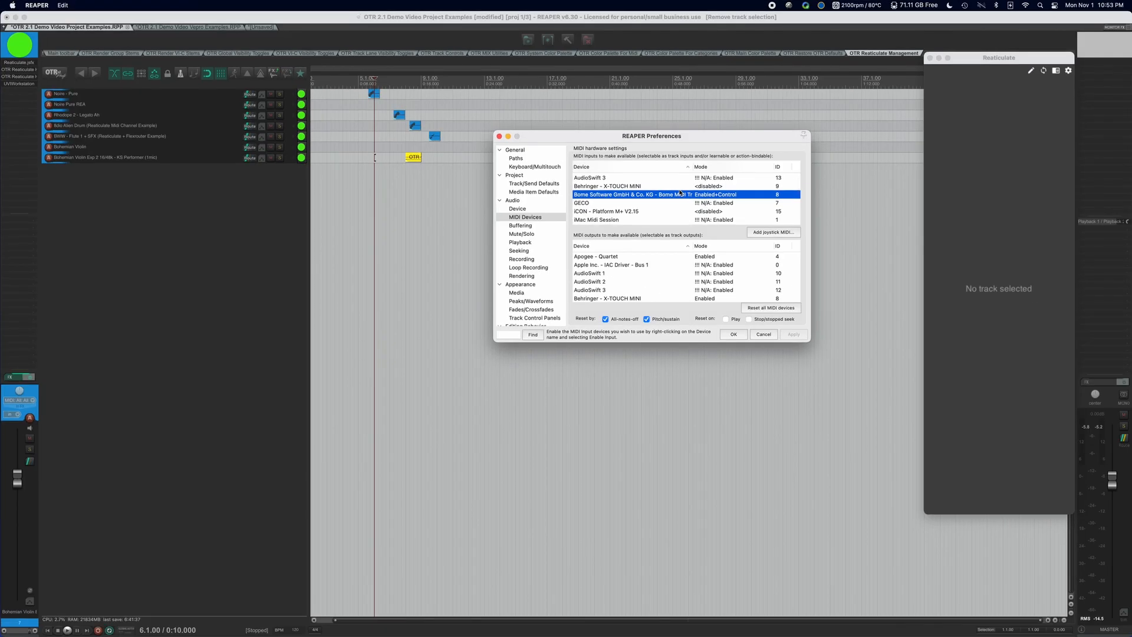
In Bome MIDI Translator Pro, review the X-TOUCH MINI input and Bome MIDI Translator 1 Virtual Out ports
{"action": "key", "text": "super+Tab"}
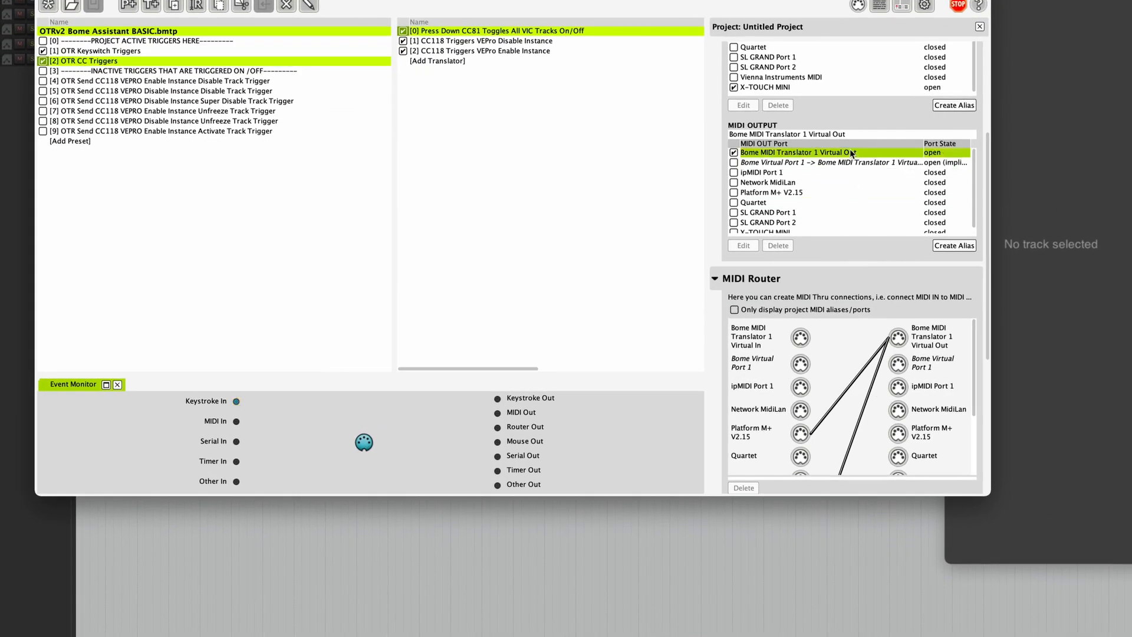
{"action": "left_click", "coordinate": [868, 176]}
{"action": "scroll", "coordinate": [866, 88], "scroll_direction": "up", "scroll_amount": 2}
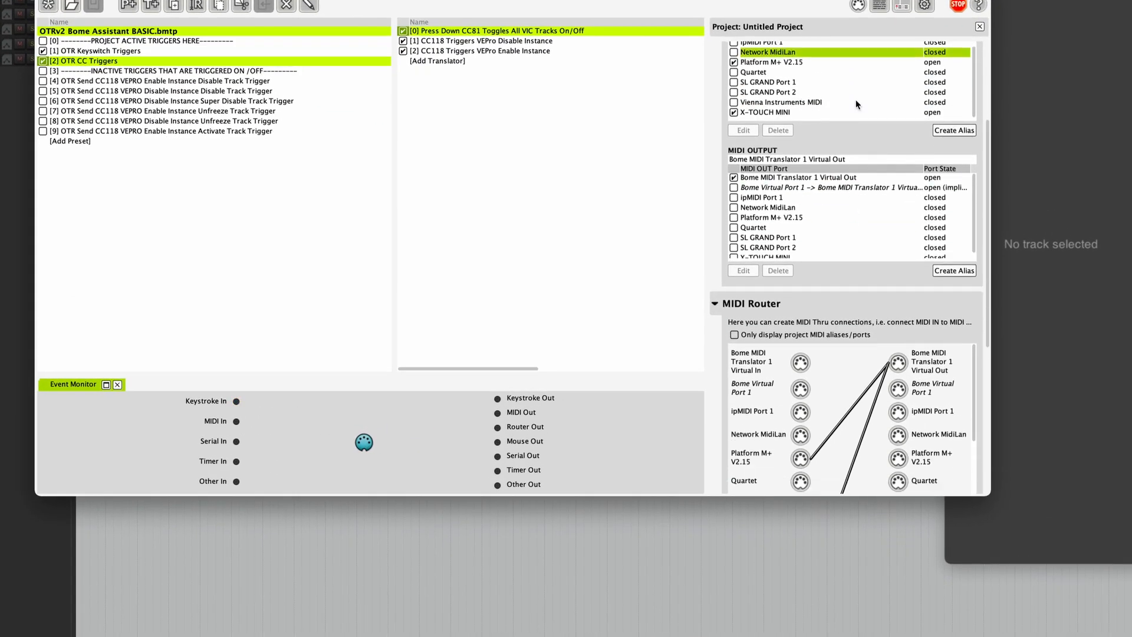
{"action": "scroll", "coordinate": [860, 98], "scroll_direction": "down", "scroll_amount": 2}
{"action": "left_click", "coordinate": [867, 152]}
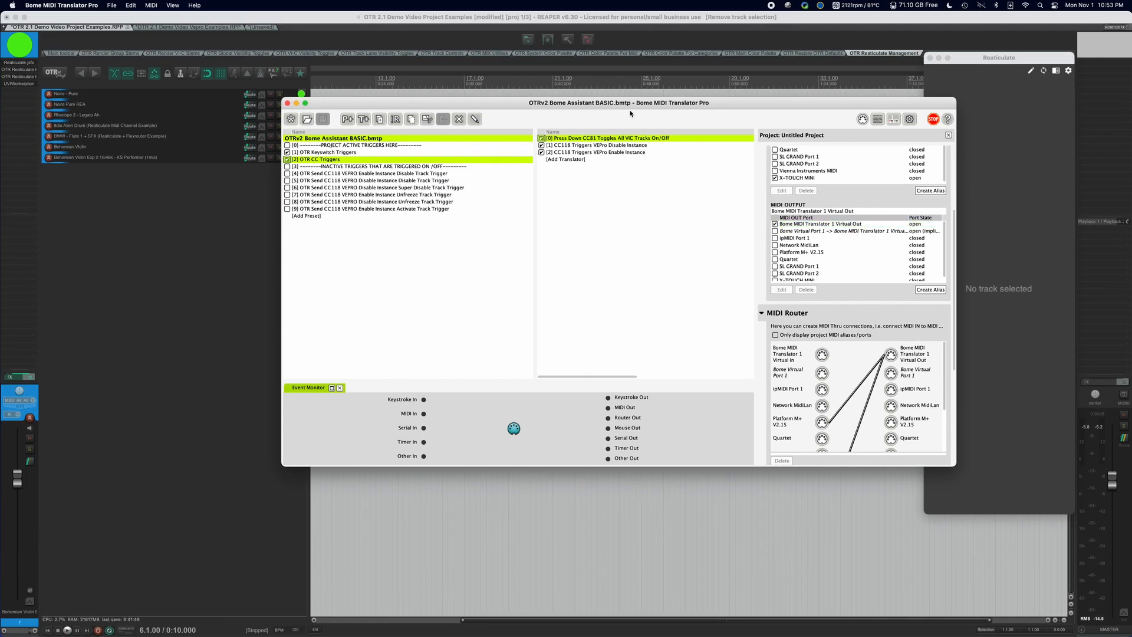
Select presets, ending on OTR Keyswitch Triggers with its eight VEPro CC118 keyswitch translators
{"action": "left_click", "coordinate": [479, 160]}
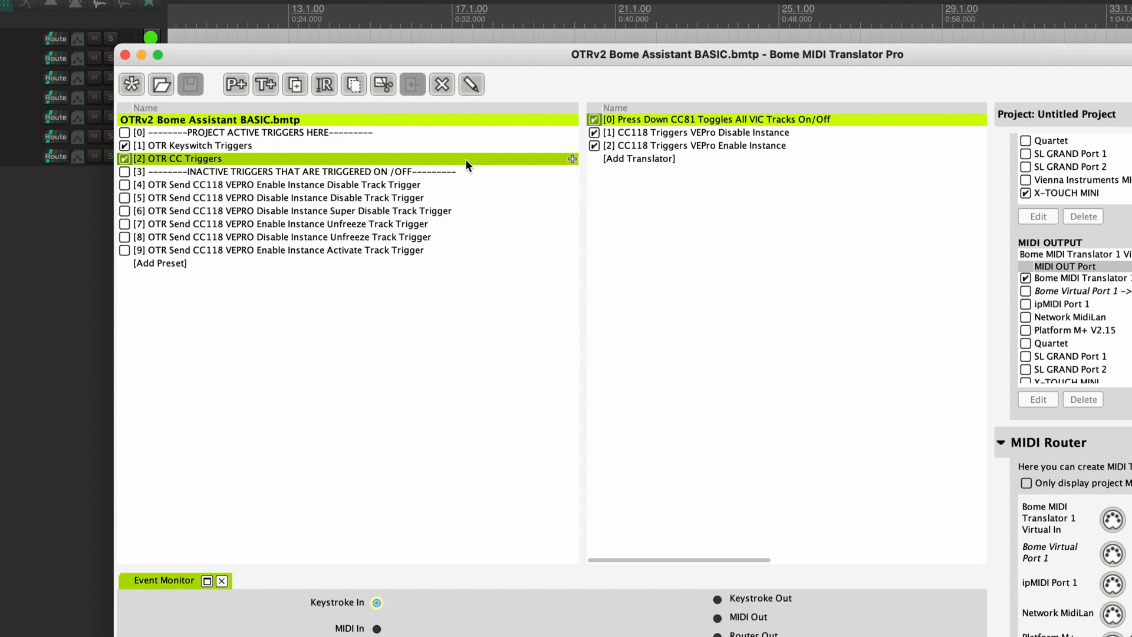
{"action": "left_click", "coordinate": [467, 149], "text": "shift"}
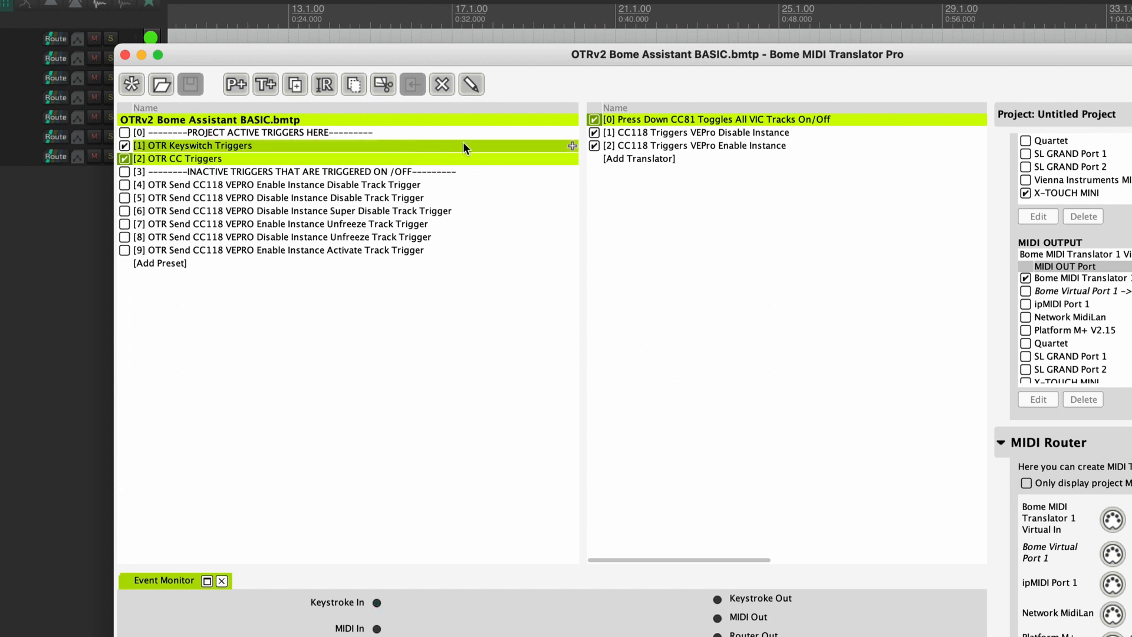
{"action": "left_click", "coordinate": [282, 132], "text": "shift"}
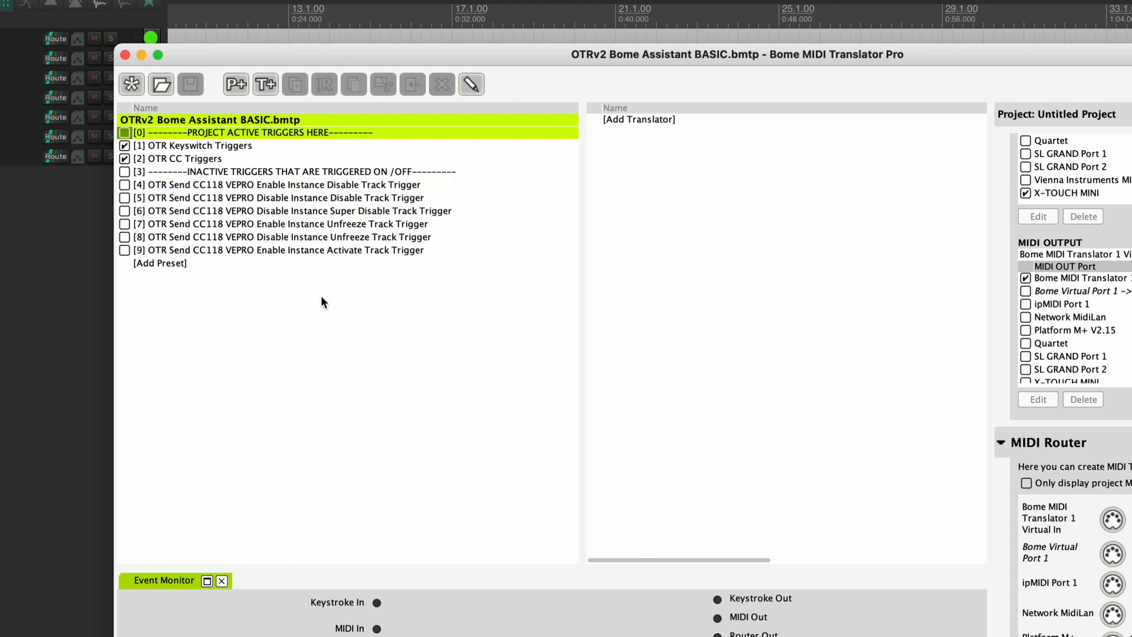
{"action": "left_click", "coordinate": [299, 149]}
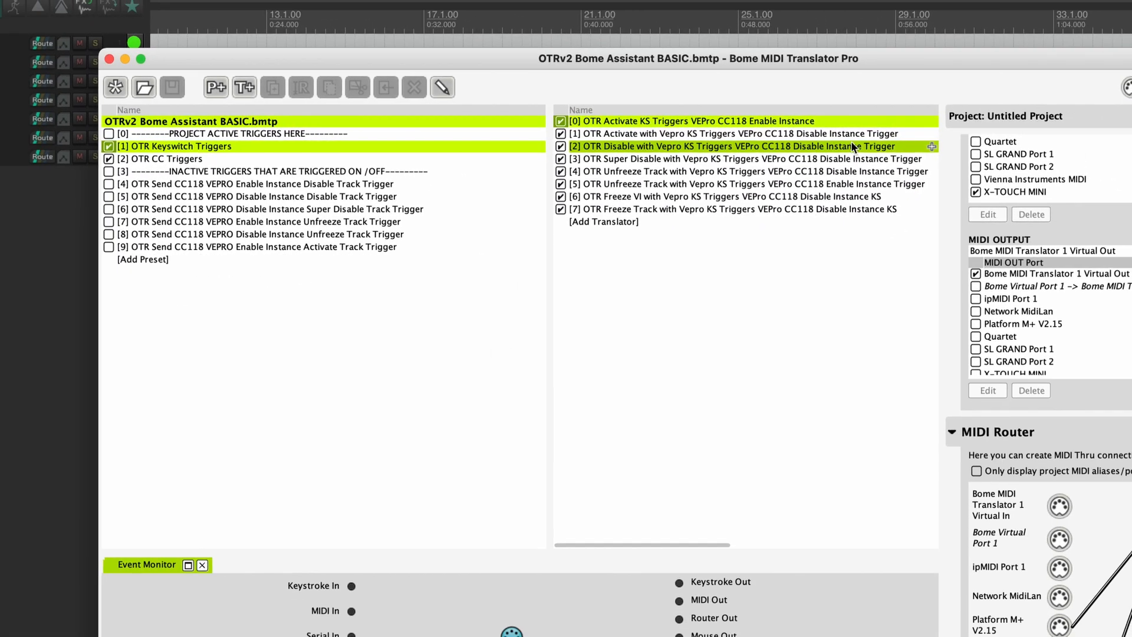
{"action": "left_click", "coordinate": [672, 101]}
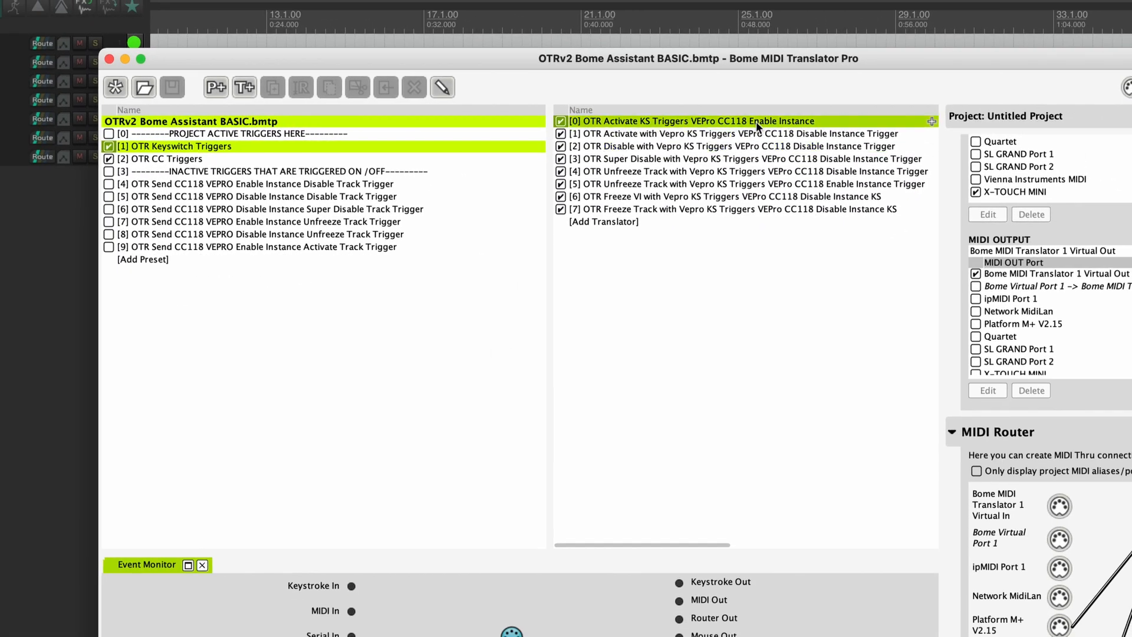
{"action": "left_click_drag", "start_coordinate": [753, 122], "coordinate": [405, 179]}
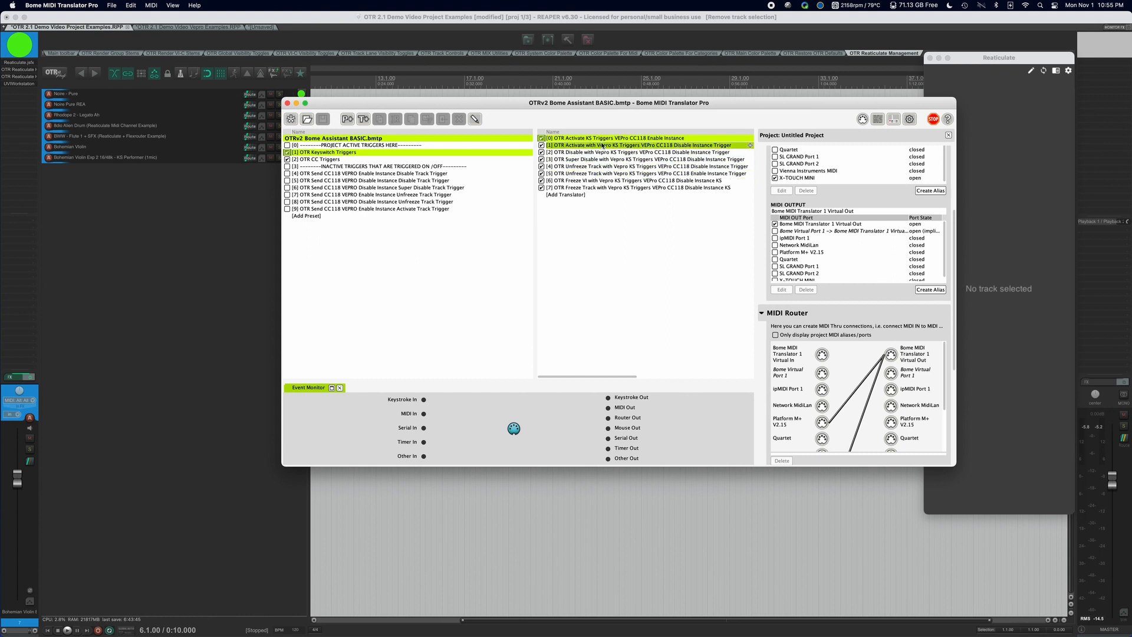
{"action": "scroll", "coordinate": [604, 156], "scroll_direction": "right", "scroll_amount": 2}
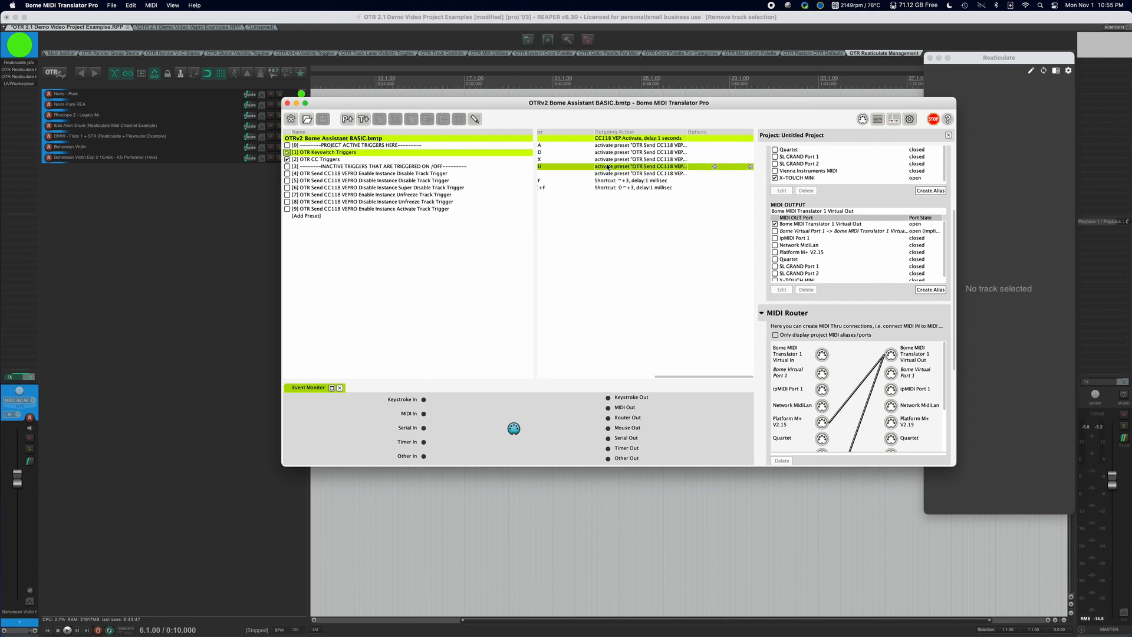
{"action": "scroll", "coordinate": [607, 167], "scroll_direction": "left", "scroll_amount": 2}
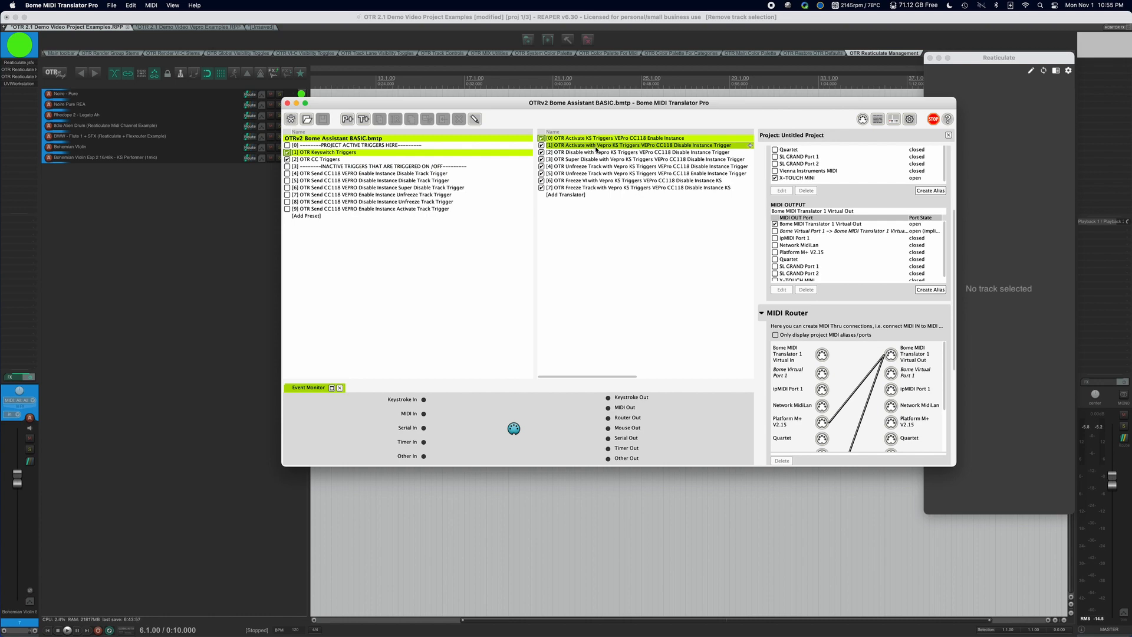
{"action": "left_click", "coordinate": [594, 152]}
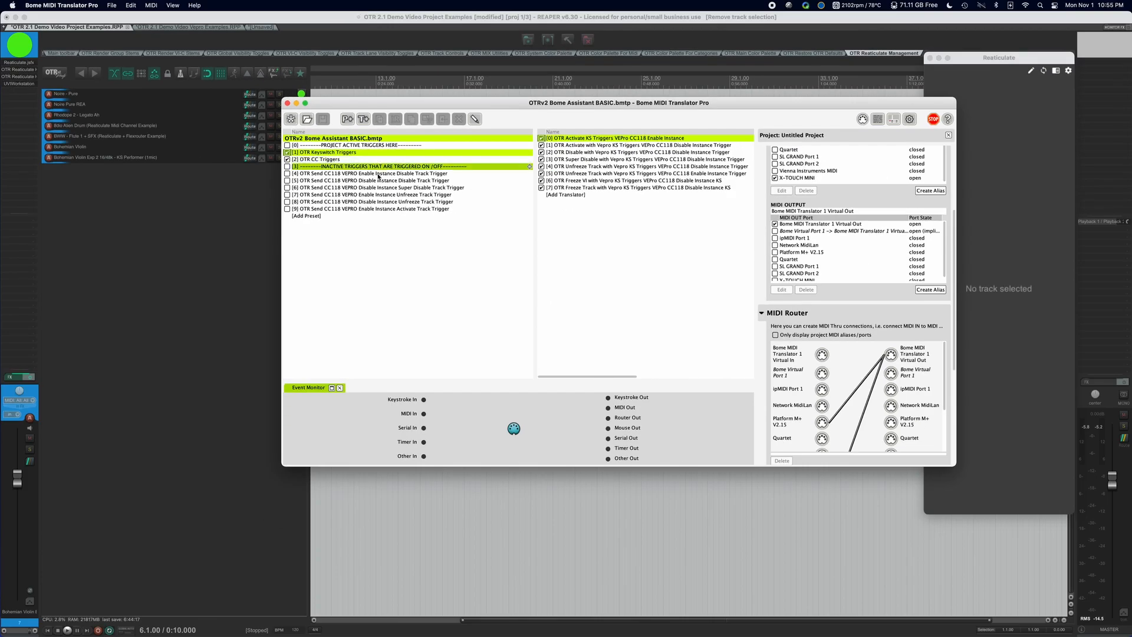
Open OTRv2 Bome Assistant JKStudio.bmtp from the File menu's recent projects
{"action": "left_click", "coordinate": [94, 4]}
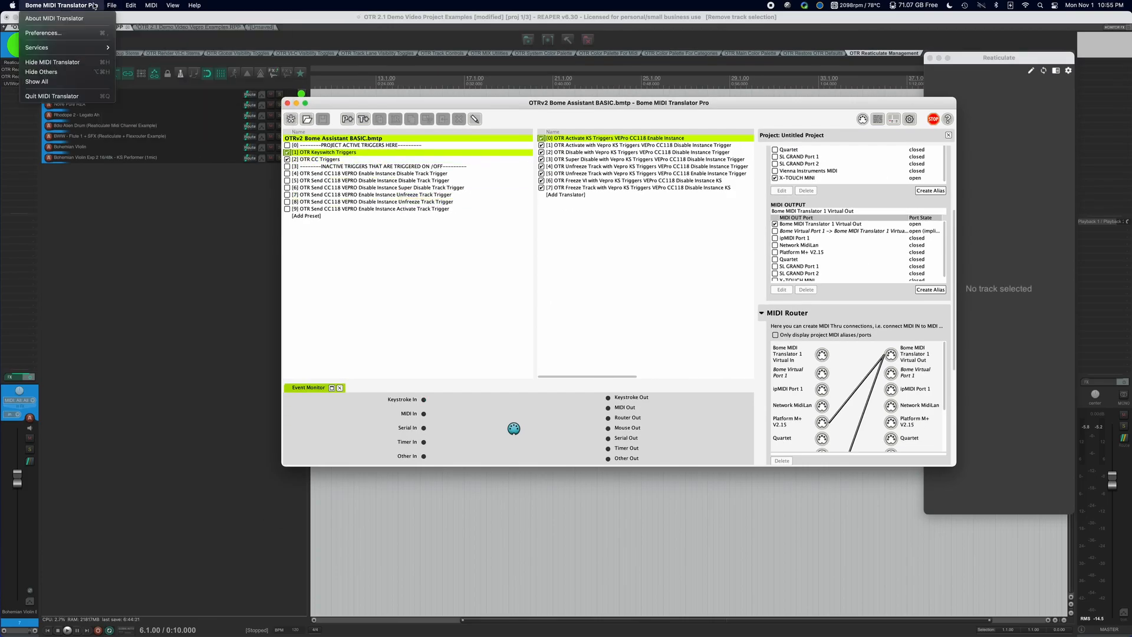
{"action": "mouse_move", "coordinate": [112, 6]}
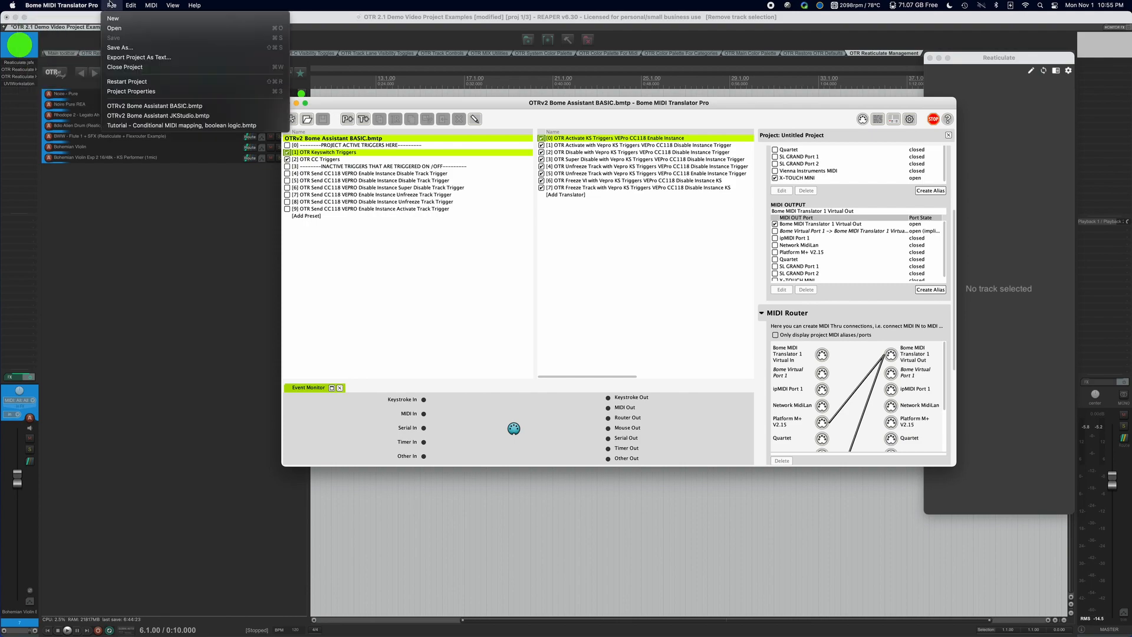
{"action": "left_click", "coordinate": [189, 116]}
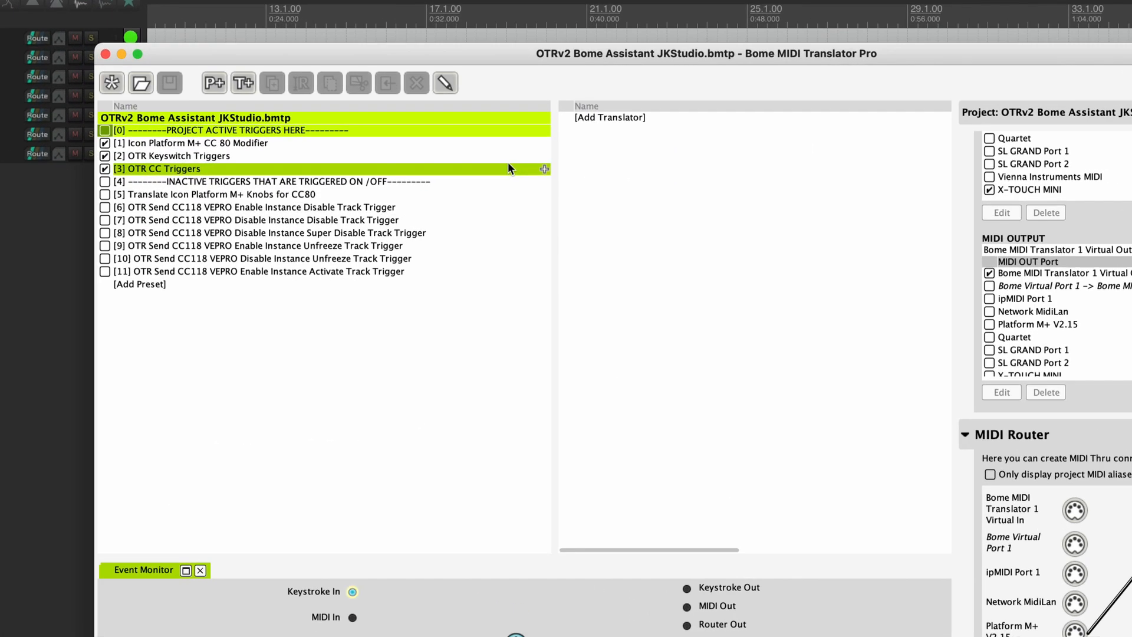
Select the Icon Platform M+ CC 80 Modifier preset to list its translators
{"action": "left_click_drag", "start_coordinate": [509, 162], "coordinate": [442, 152]}
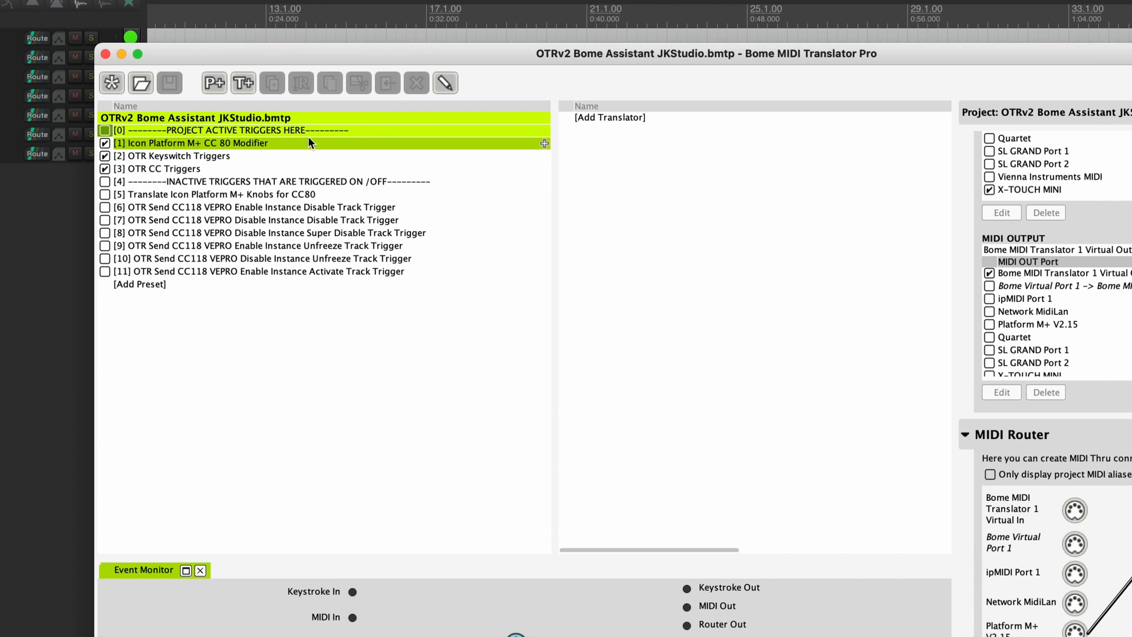
{"action": "left_click", "coordinate": [271, 141]}
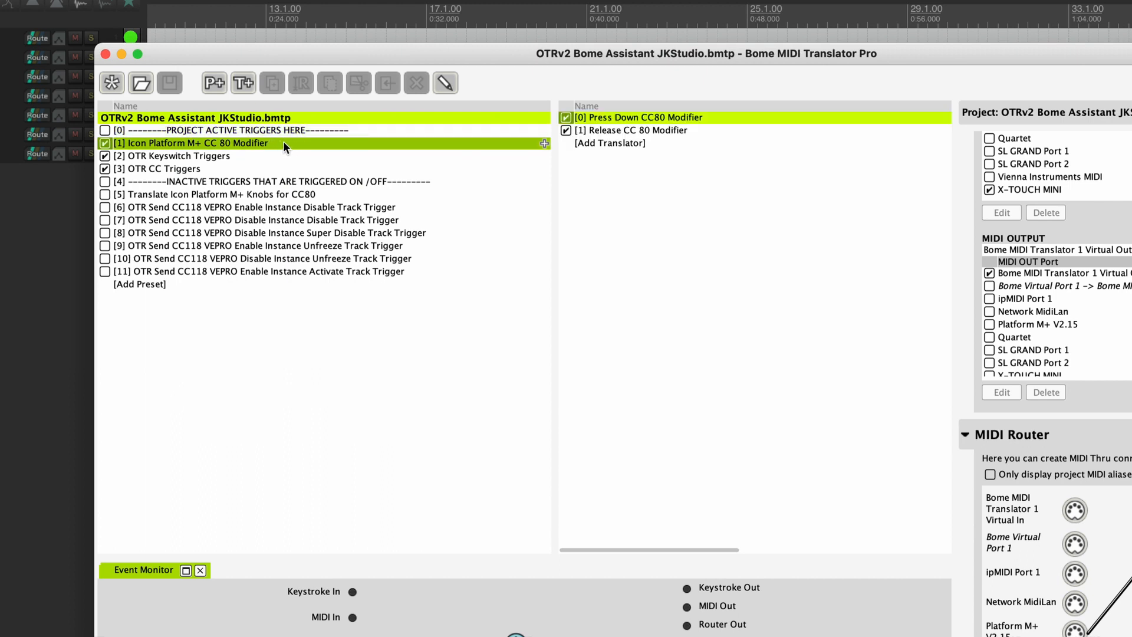
{"action": "left_click_drag", "start_coordinate": [423, 137], "coordinate": [432, 146]}
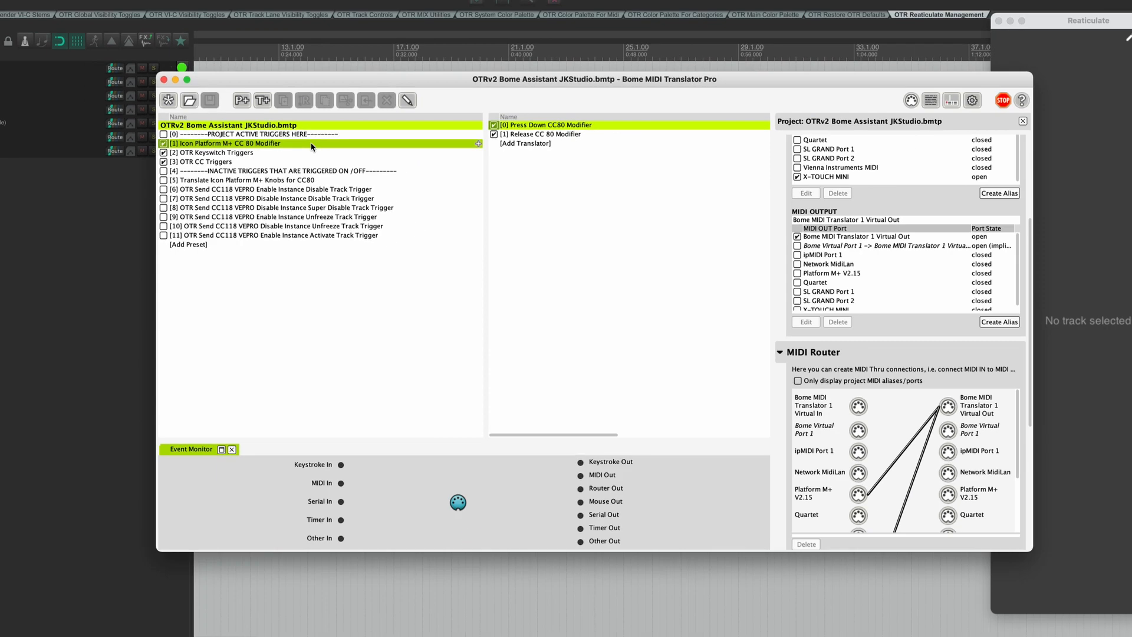
{"action": "left_click_drag", "start_coordinate": [310, 143], "coordinate": [299, 163]}
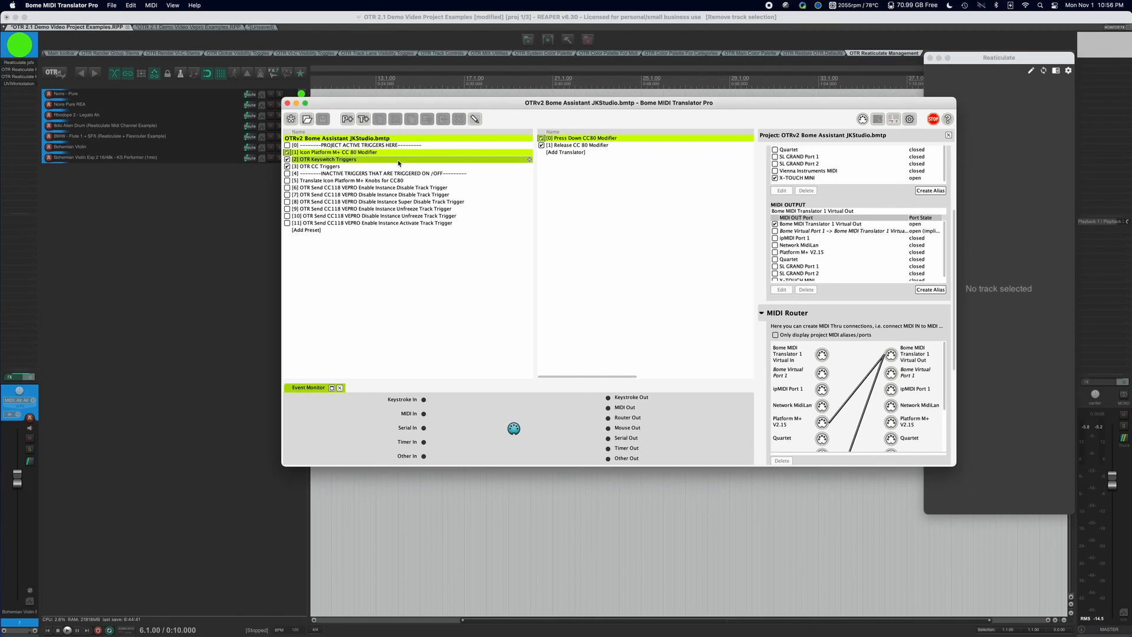
{"action": "left_click", "coordinate": [412, 153]}
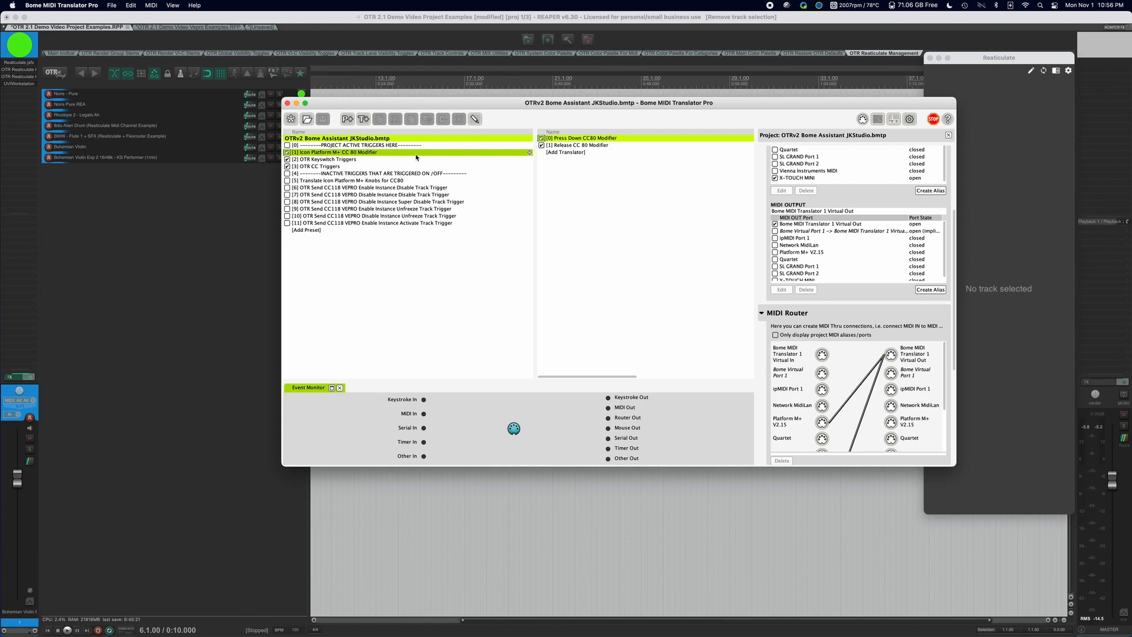
Inspect Press Down CC80 Modifier: CC 80 at 127 activates the Translate Icon Platform M+ Knobs preset
{"action": "left_click", "coordinate": [618, 138]}
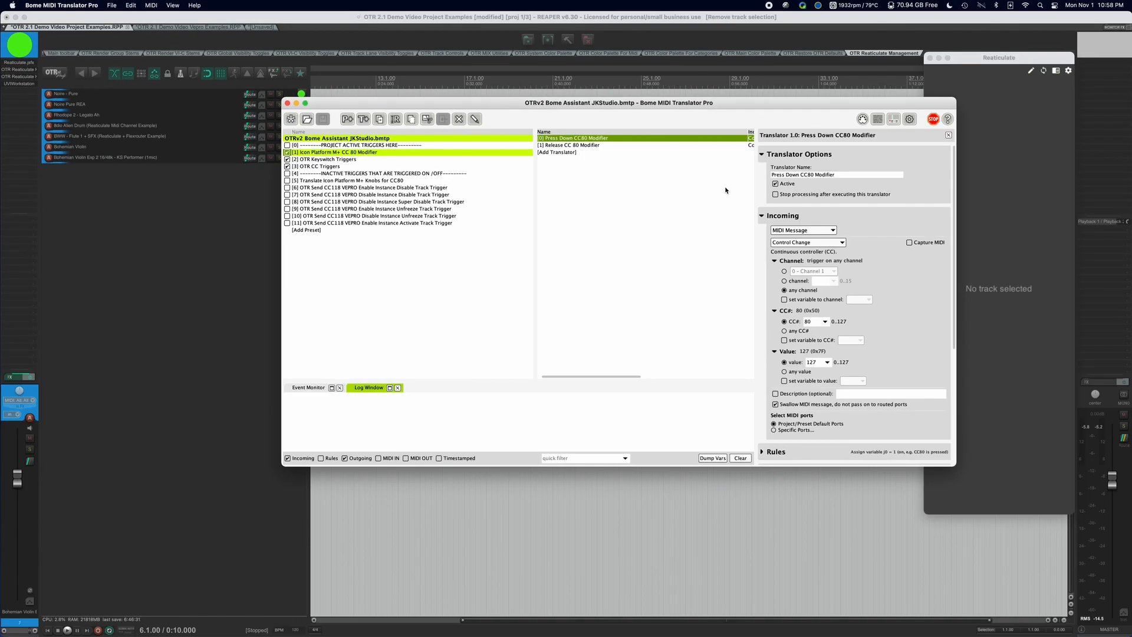
{"action": "scroll", "coordinate": [871, 282], "scroll_direction": "down", "scroll_amount": 5}
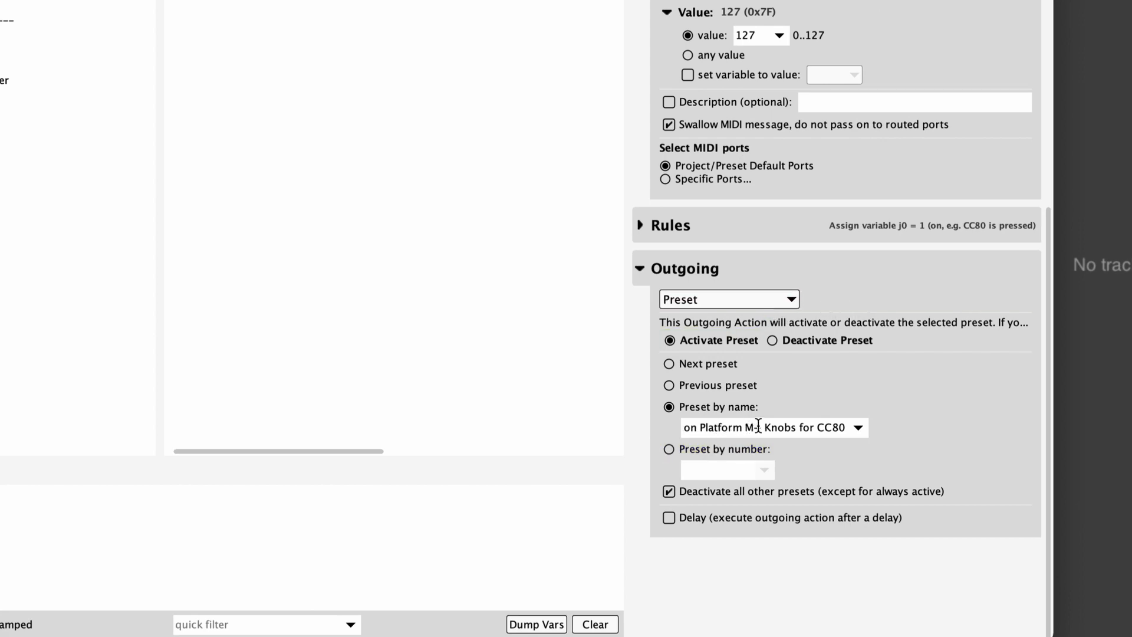
{"action": "scroll", "coordinate": [915, 422], "scroll_direction": "up", "scroll_amount": 5}
{"action": "scroll", "coordinate": [525, 325], "scroll_direction": "right", "scroll_amount": 5}
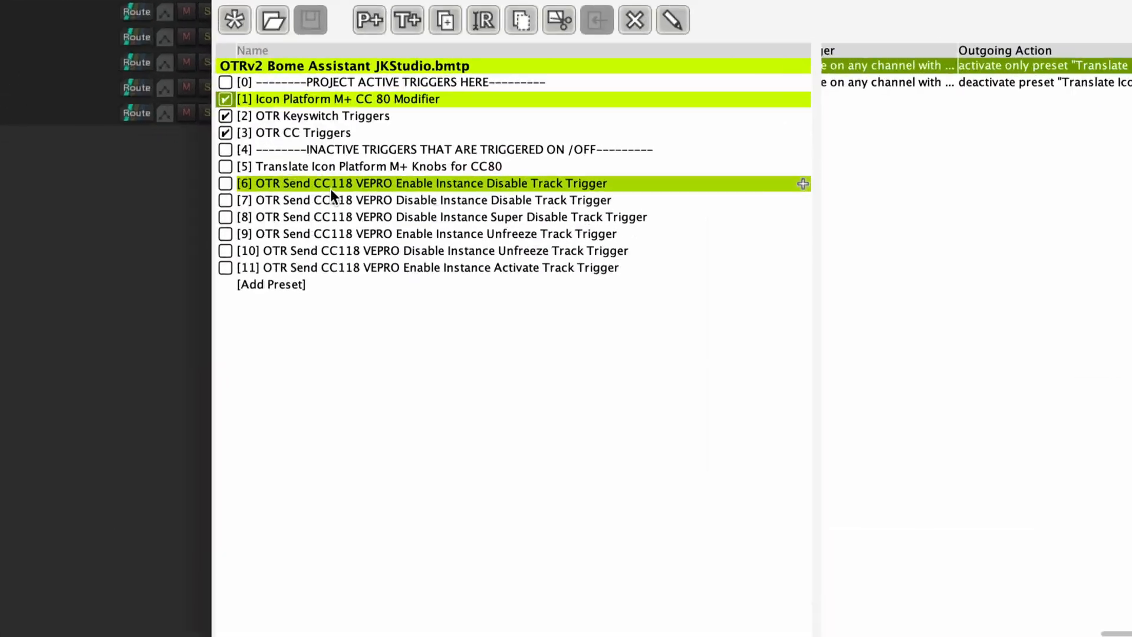
Show the Knobs for CC80 preset and inspect the Knob 1 and Knob 2 CC mappings
{"action": "left_click", "coordinate": [366, 165]}
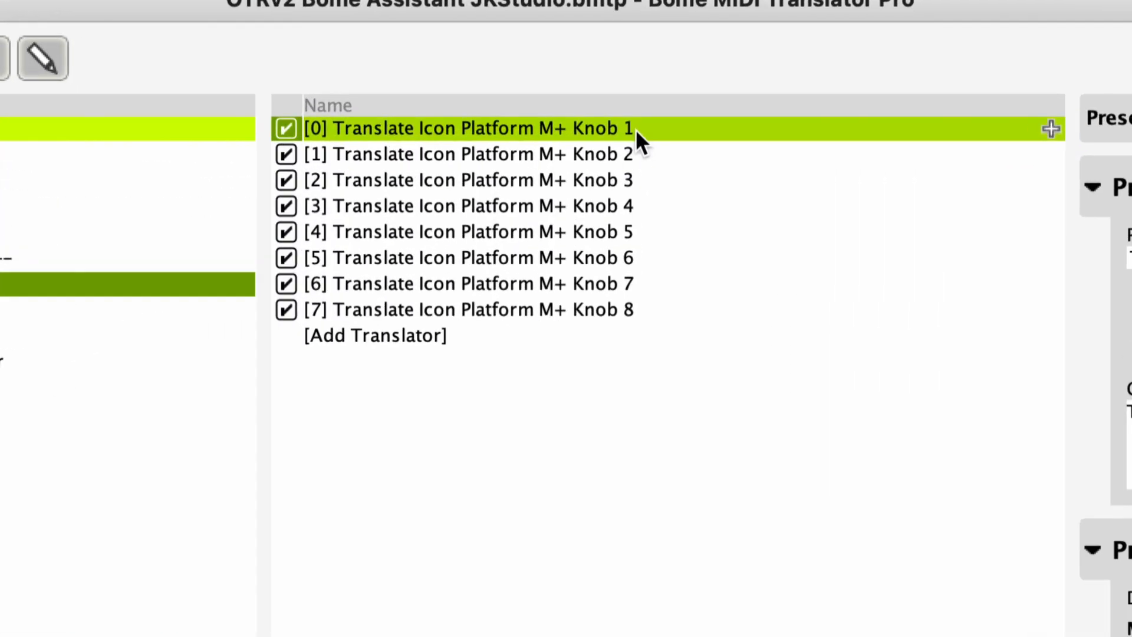
{"action": "left_click", "coordinate": [638, 128]}
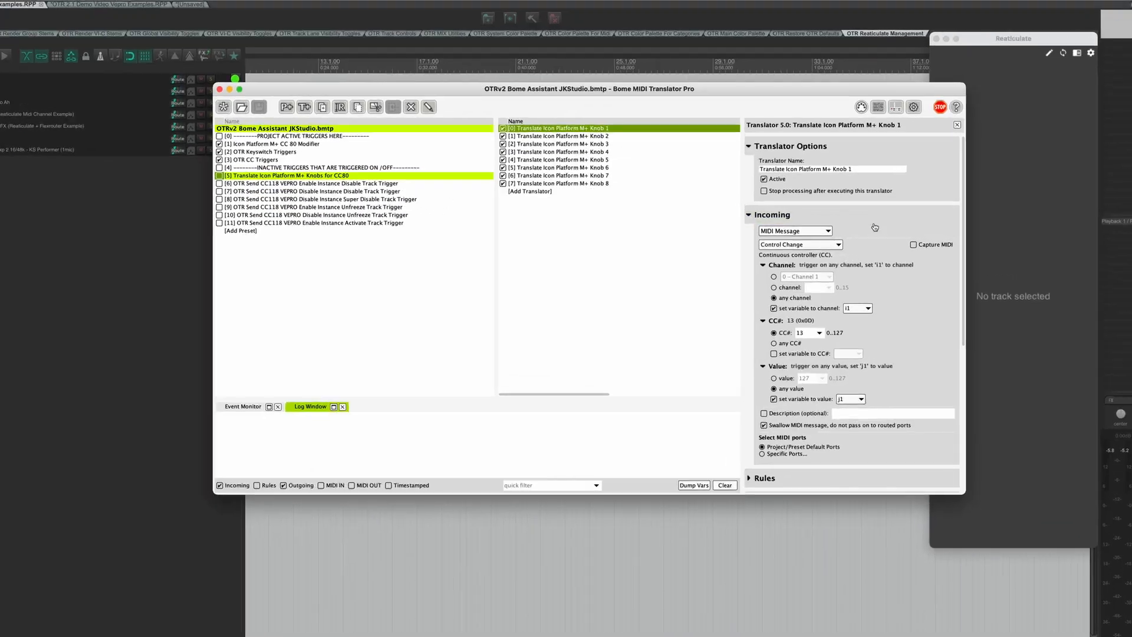
{"action": "scroll", "coordinate": [892, 346], "scroll_direction": "down", "scroll_amount": 5}
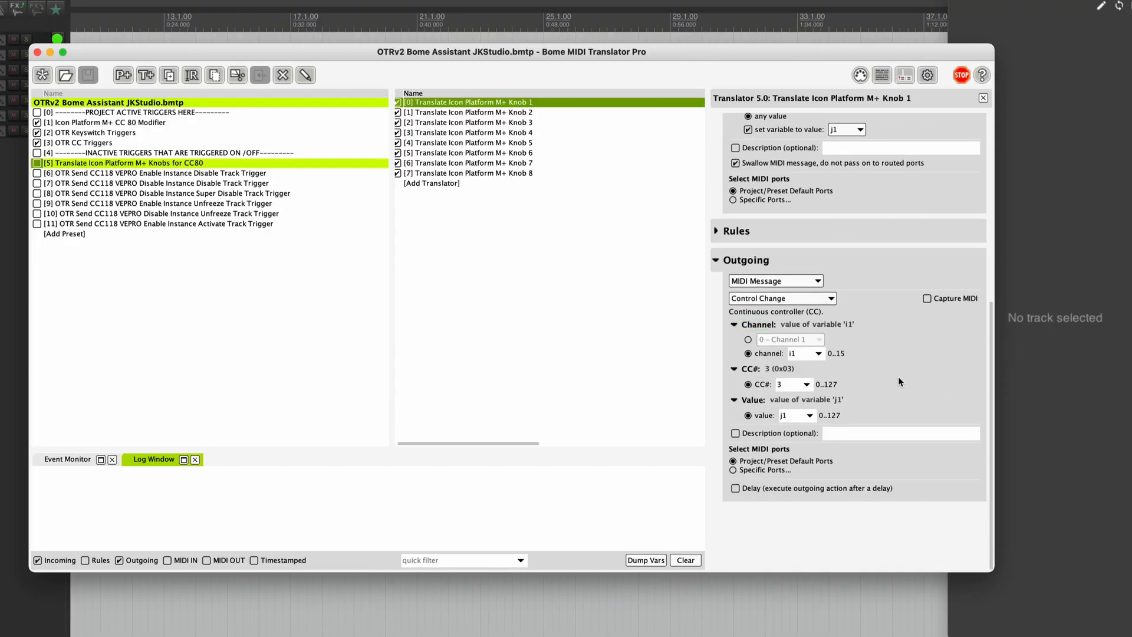
{"action": "left_click", "coordinate": [531, 112]}
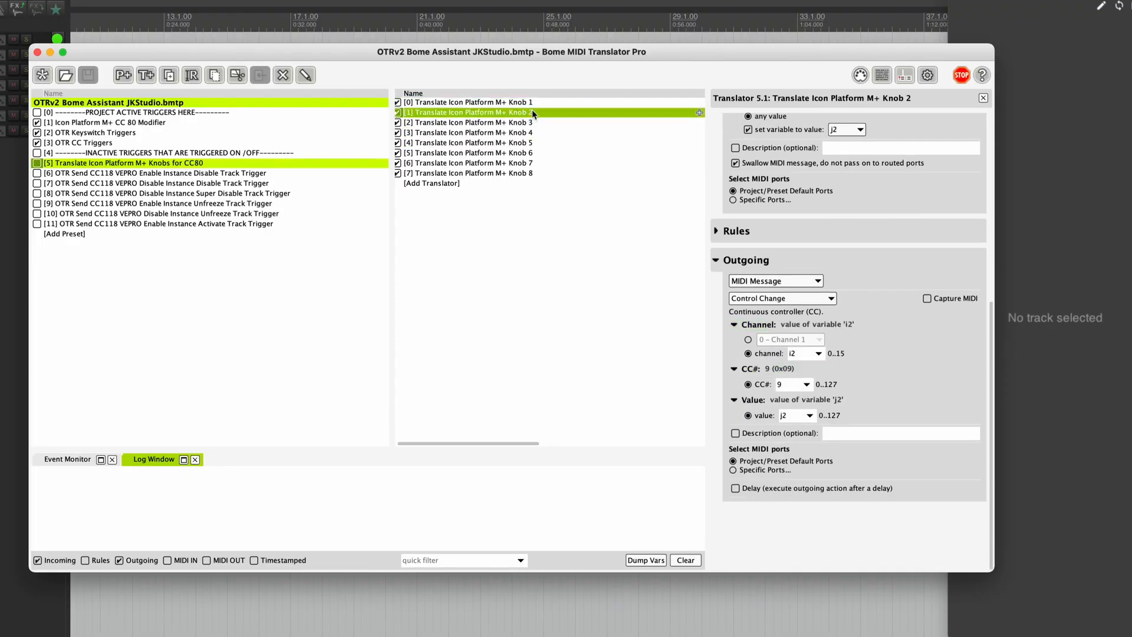
{"action": "scroll", "coordinate": [864, 255], "scroll_direction": "up", "scroll_amount": 5}
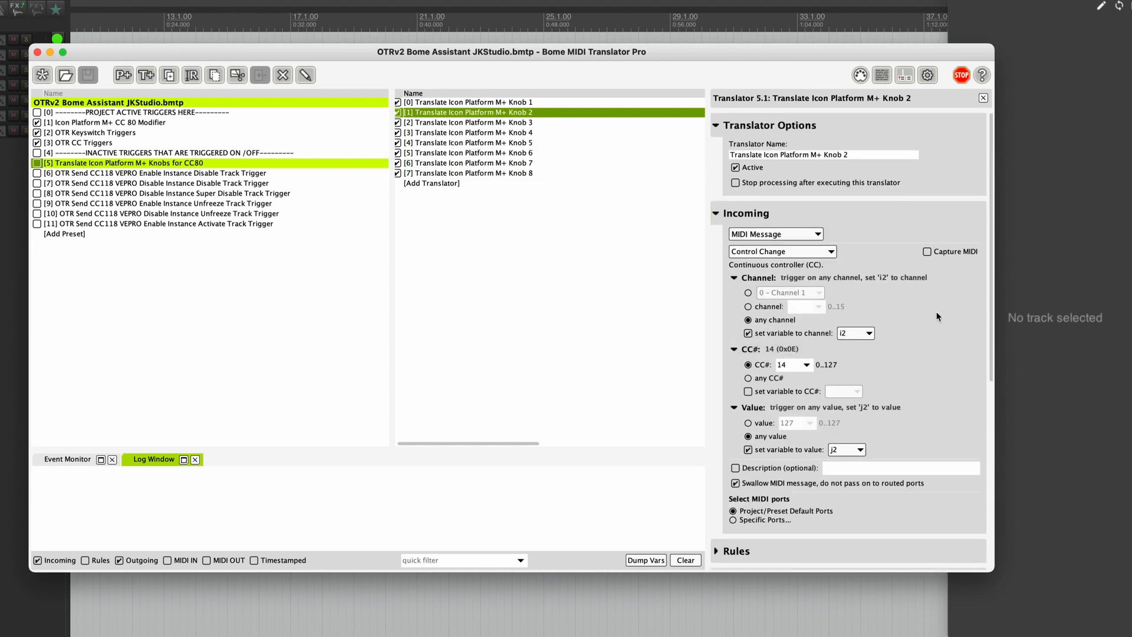
{"action": "scroll", "coordinate": [937, 312], "scroll_direction": "down", "scroll_amount": 10}
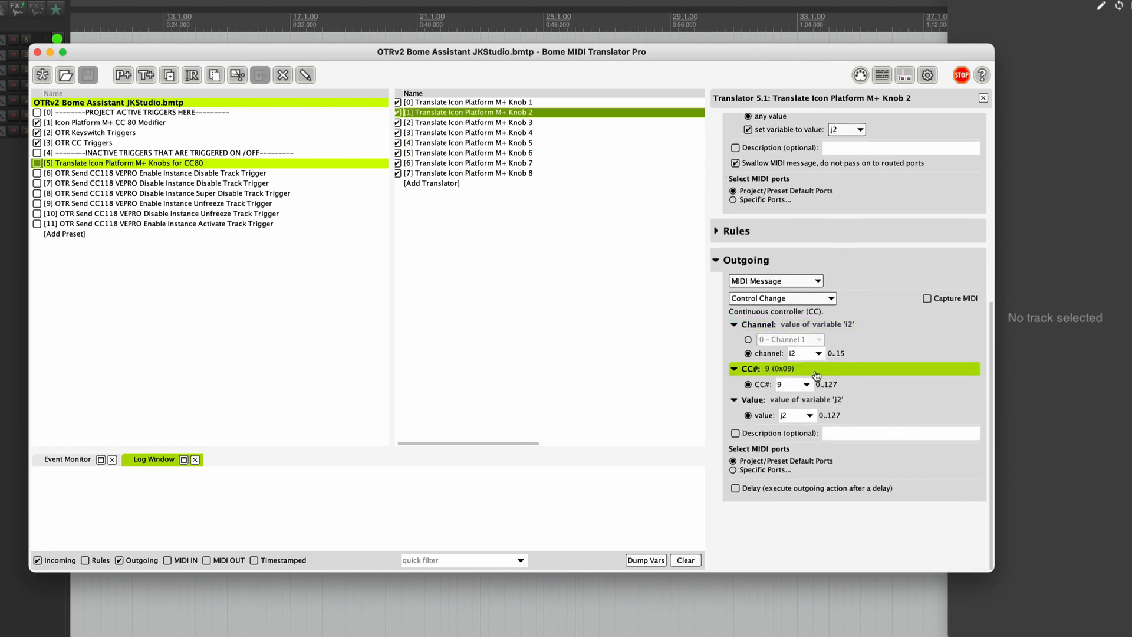
Inspect the Knob 3 and Knob 8 translators' CC mappings, with Knob 8 sending CC 31
{"action": "left_click", "coordinate": [549, 121]}
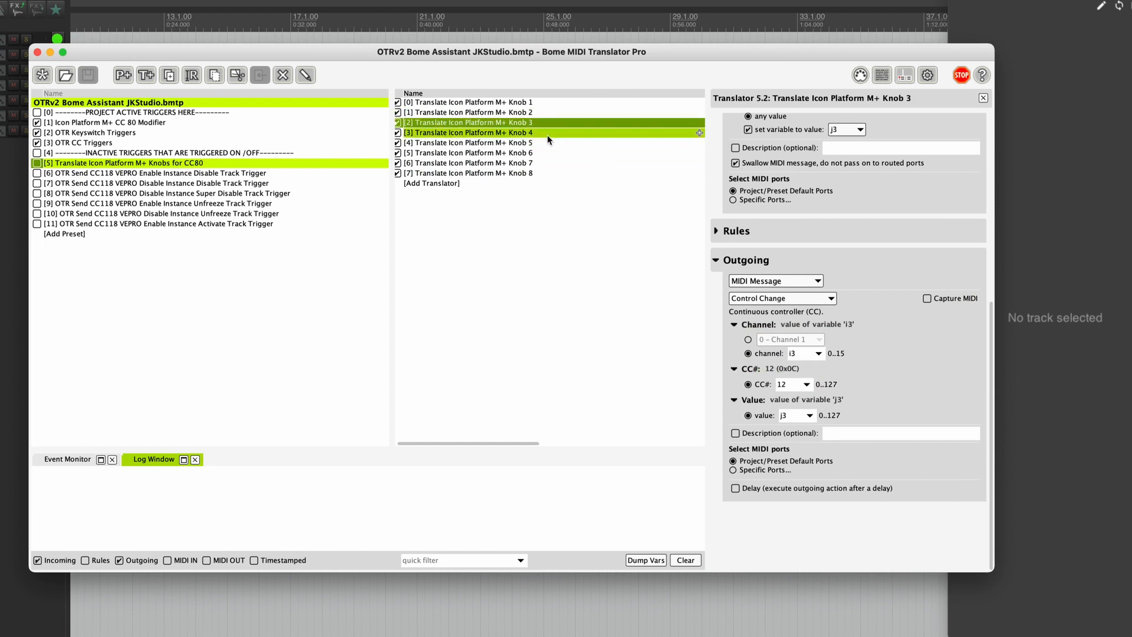
{"action": "left_click", "coordinate": [544, 172]}
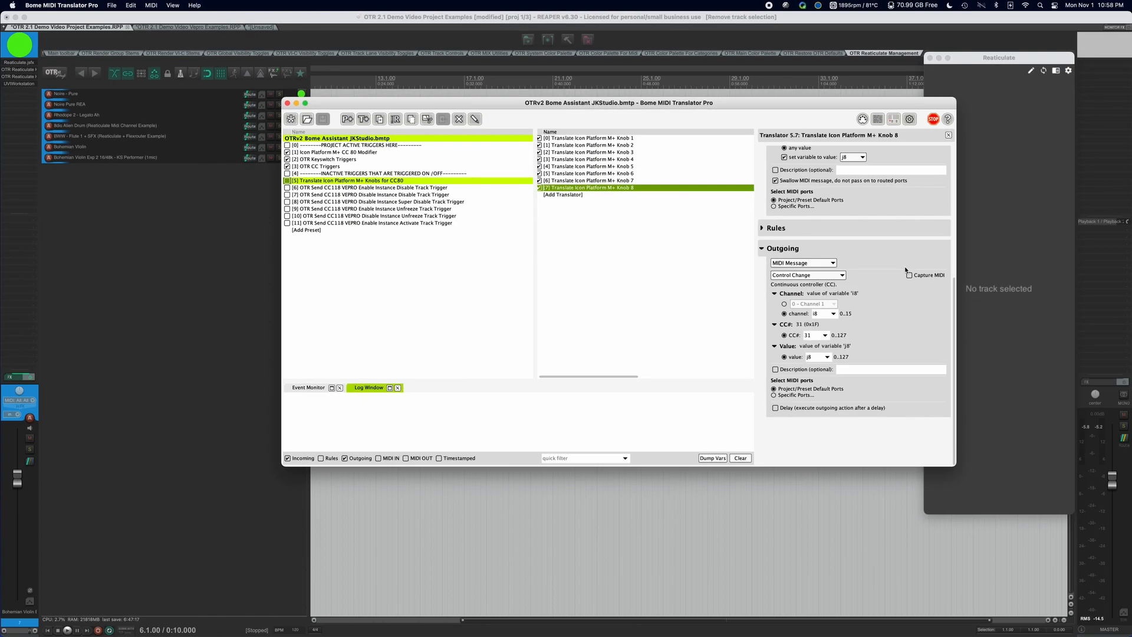
{"action": "scroll", "coordinate": [896, 248], "scroll_direction": "up", "scroll_amount": 10}
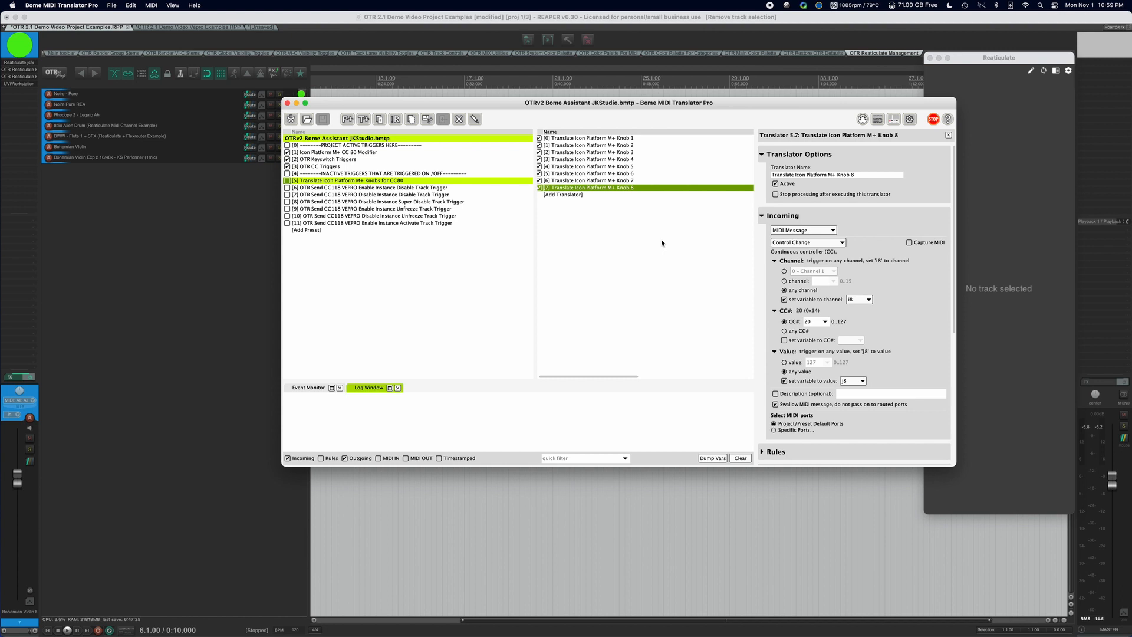
{"action": "scroll", "coordinate": [661, 243], "scroll_direction": "right", "scroll_amount": 5}
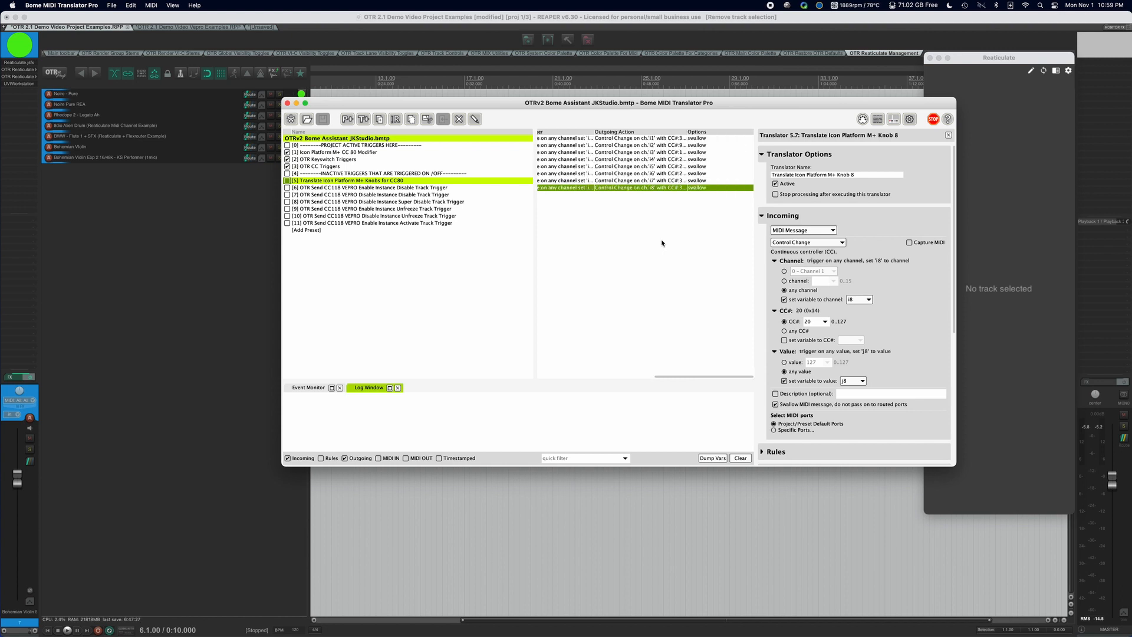
{"action": "scroll", "coordinate": [884, 330], "scroll_direction": "down", "scroll_amount": 8}
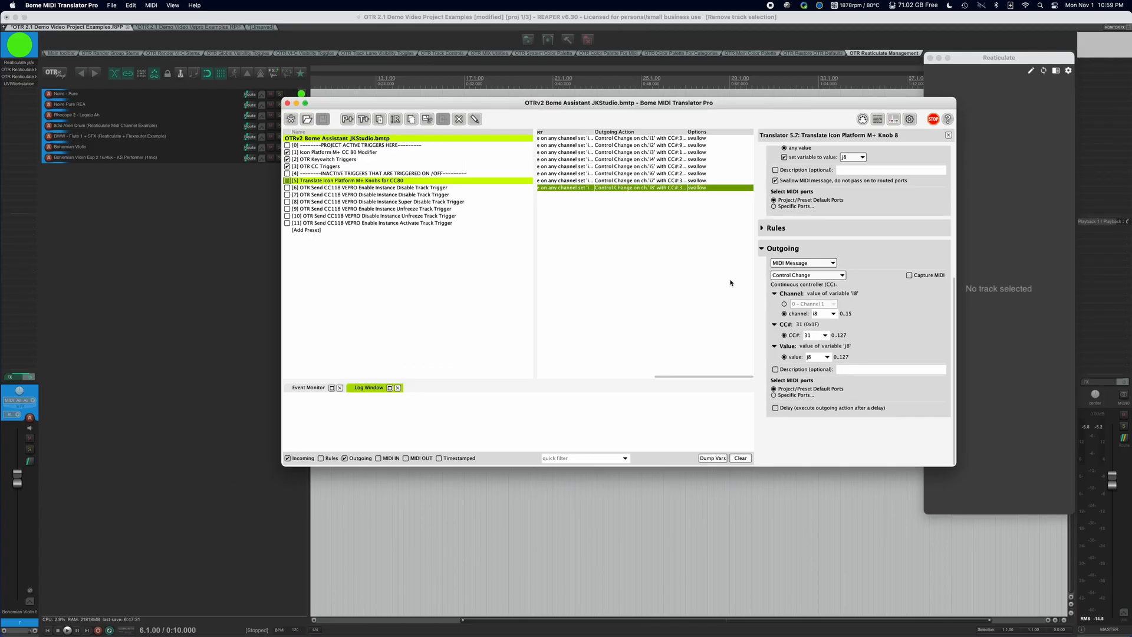
{"action": "scroll", "coordinate": [653, 264], "scroll_direction": "left", "scroll_amount": 2}
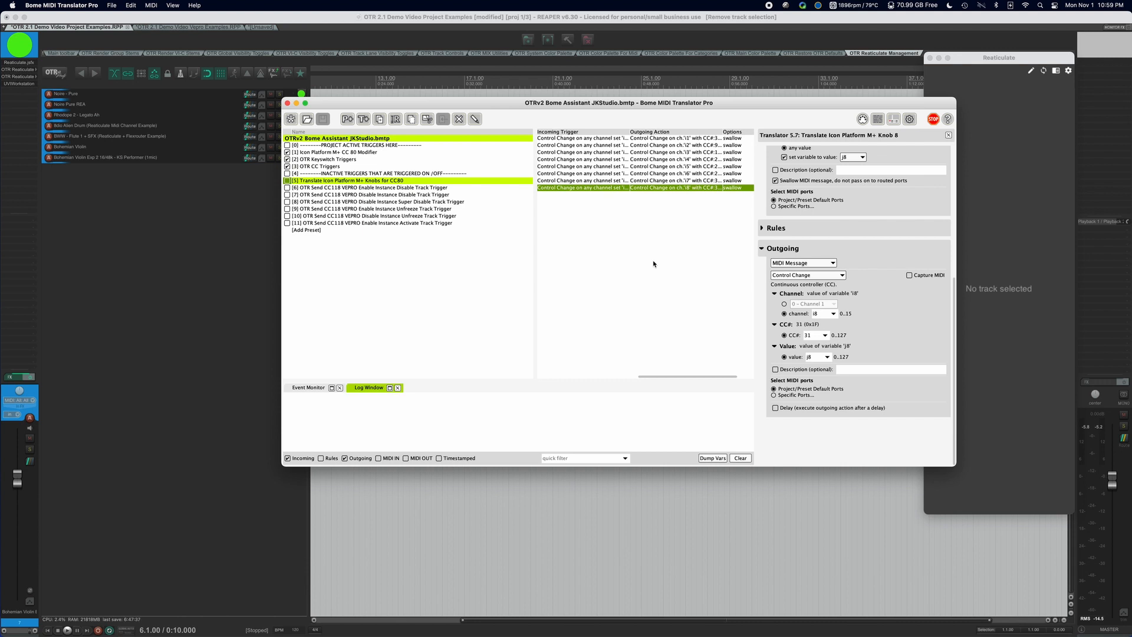
Under OTR Keyswitch Triggers, check NOTE C-2 Toggles STEM GROUP 08's shift-control-option-command-8 keystroke
{"action": "left_click", "coordinate": [370, 160]}
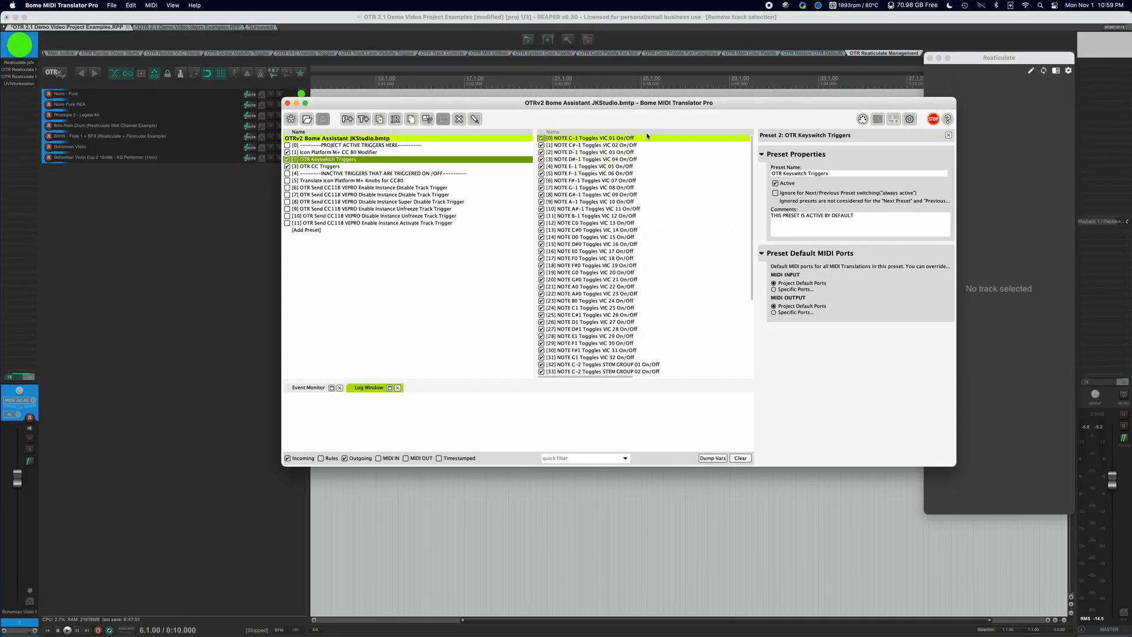
{"action": "scroll", "coordinate": [831, 140], "scroll_direction": "down", "scroll_amount": 5}
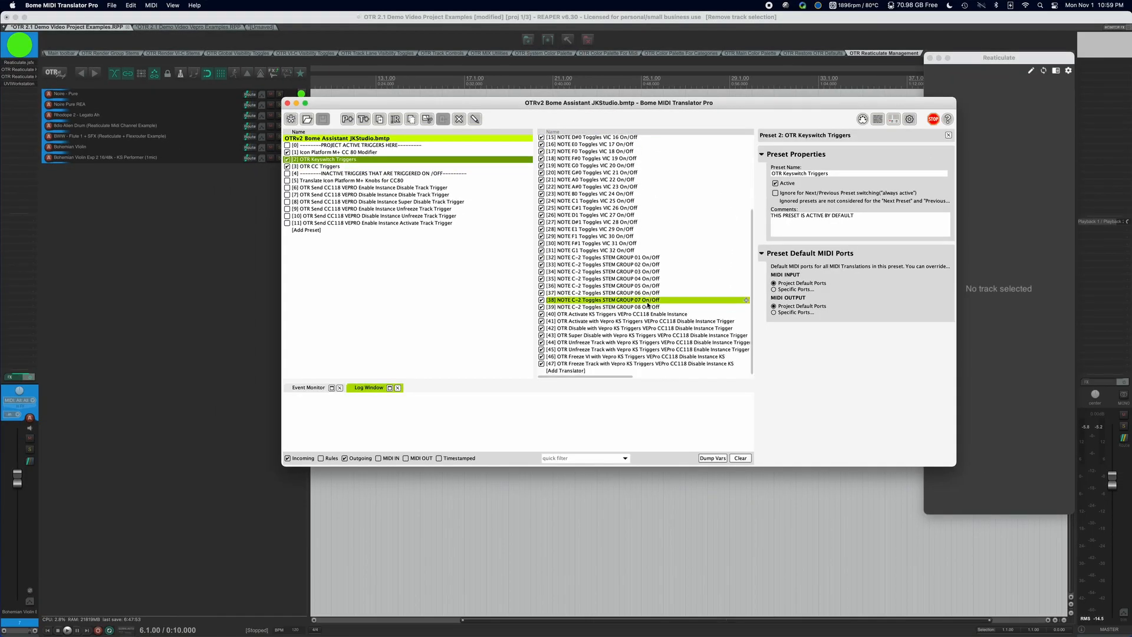
{"action": "left_click", "coordinate": [627, 306]}
{"action": "scroll", "coordinate": [632, 266], "scroll_direction": "up", "scroll_amount": 5}
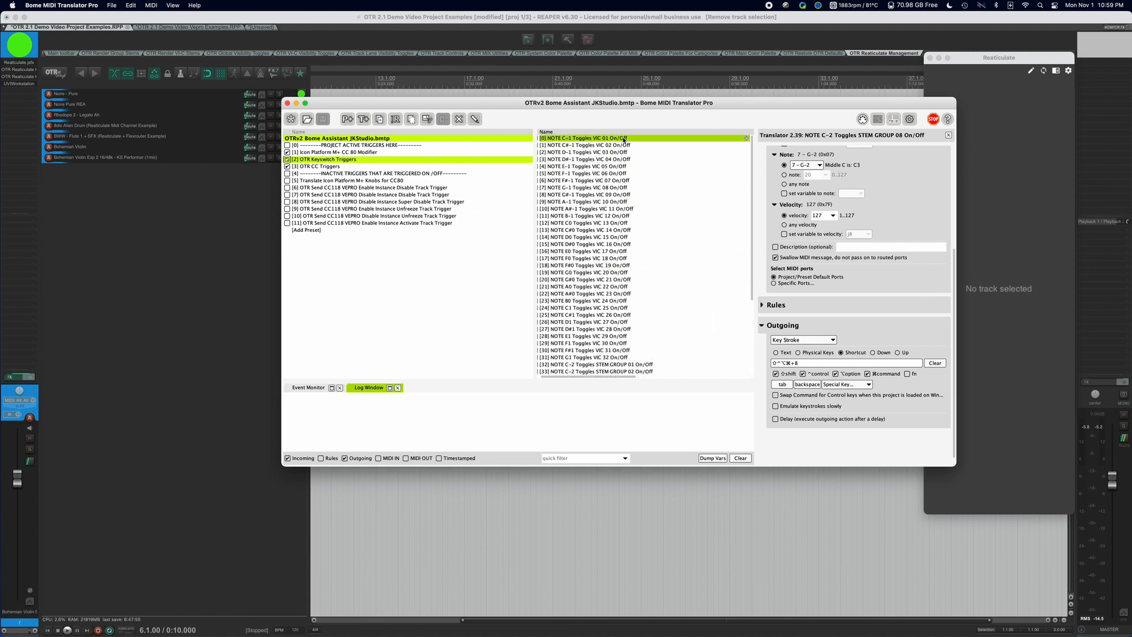
{"action": "right_click", "coordinate": [595, 139]}
{"action": "key", "text": "Escape"}
{"action": "scroll", "coordinate": [661, 223], "scroll_direction": "down", "scroll_amount": 5}
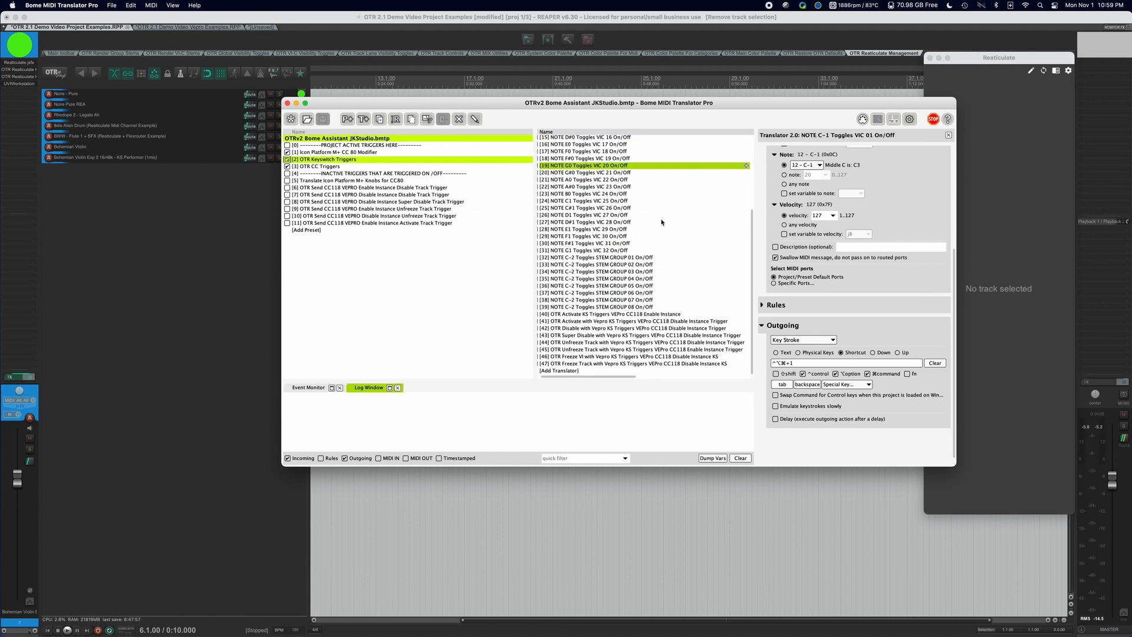
{"action": "left_click", "coordinate": [653, 322]}
{"action": "left_click", "coordinate": [652, 306]}
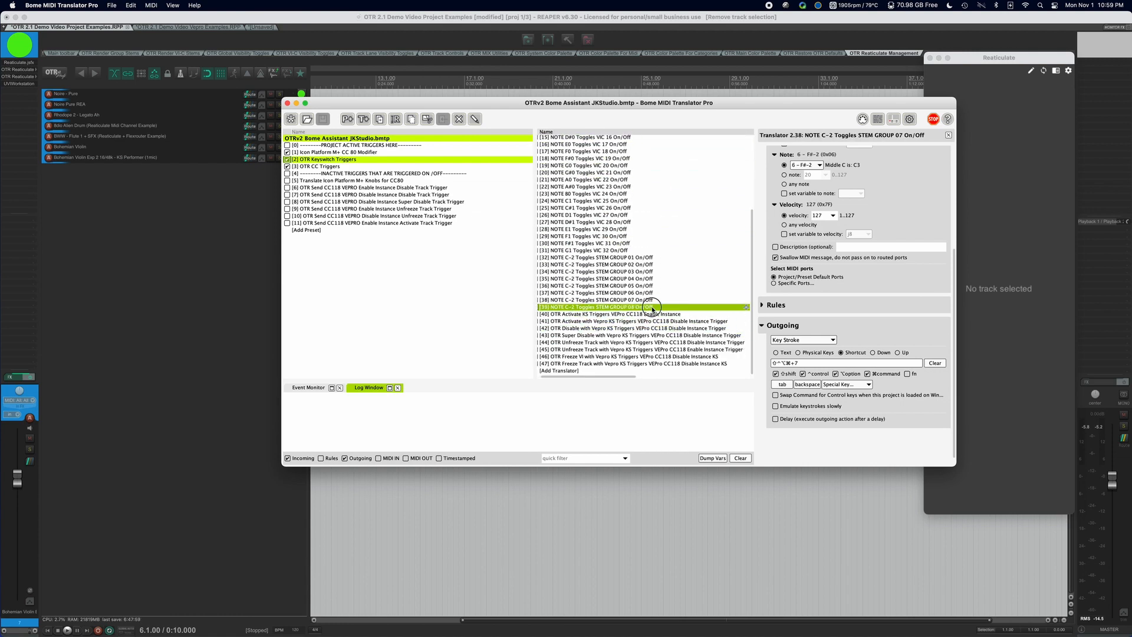
{"action": "scroll", "coordinate": [613, 266], "scroll_direction": "up", "scroll_amount": 5}
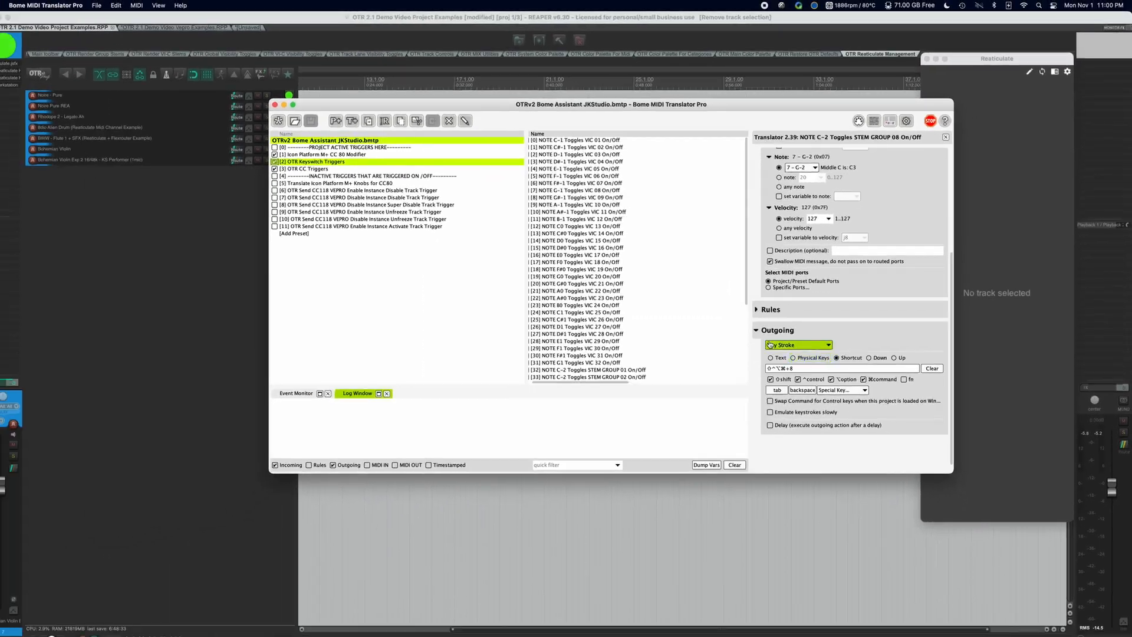
{"action": "left_click", "coordinate": [403, 289]}
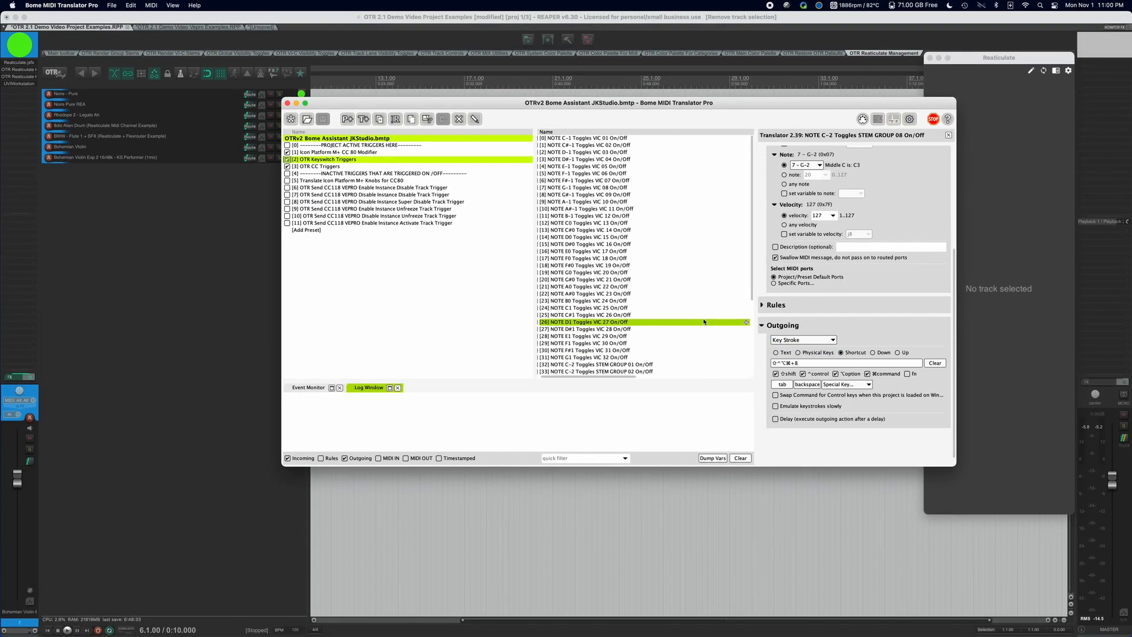
{"action": "left_click", "coordinate": [663, 173]}
{"action": "left_click", "coordinate": [663, 168]}
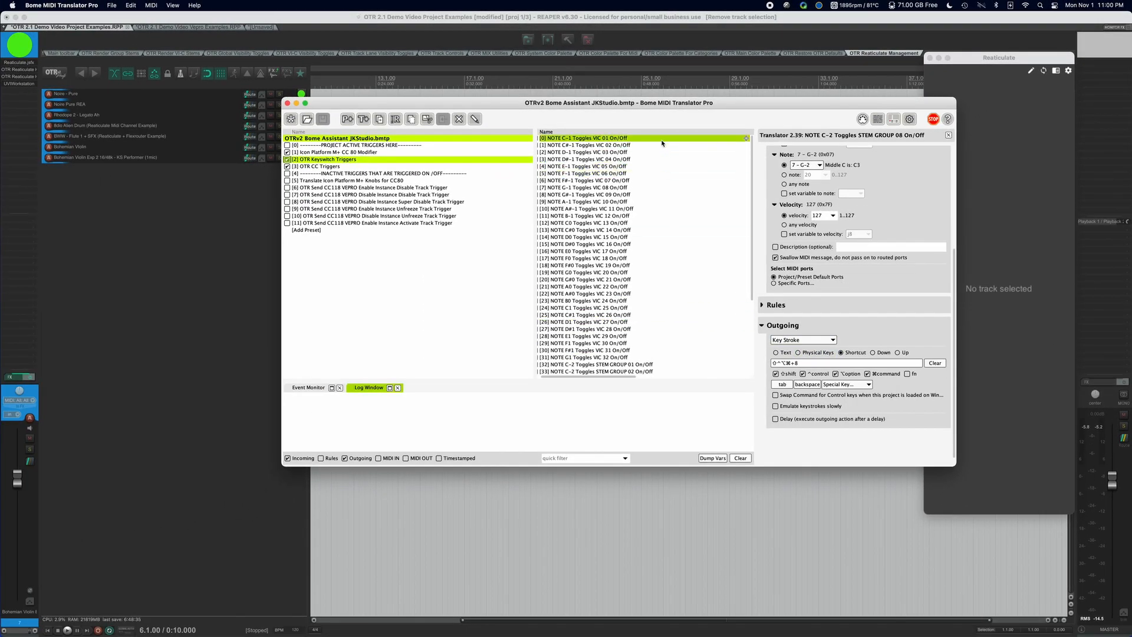
{"action": "scroll", "coordinate": [659, 149], "scroll_direction": "down", "scroll_amount": 5}
{"action": "scroll", "coordinate": [659, 149], "scroll_direction": "up", "scroll_amount": 5}
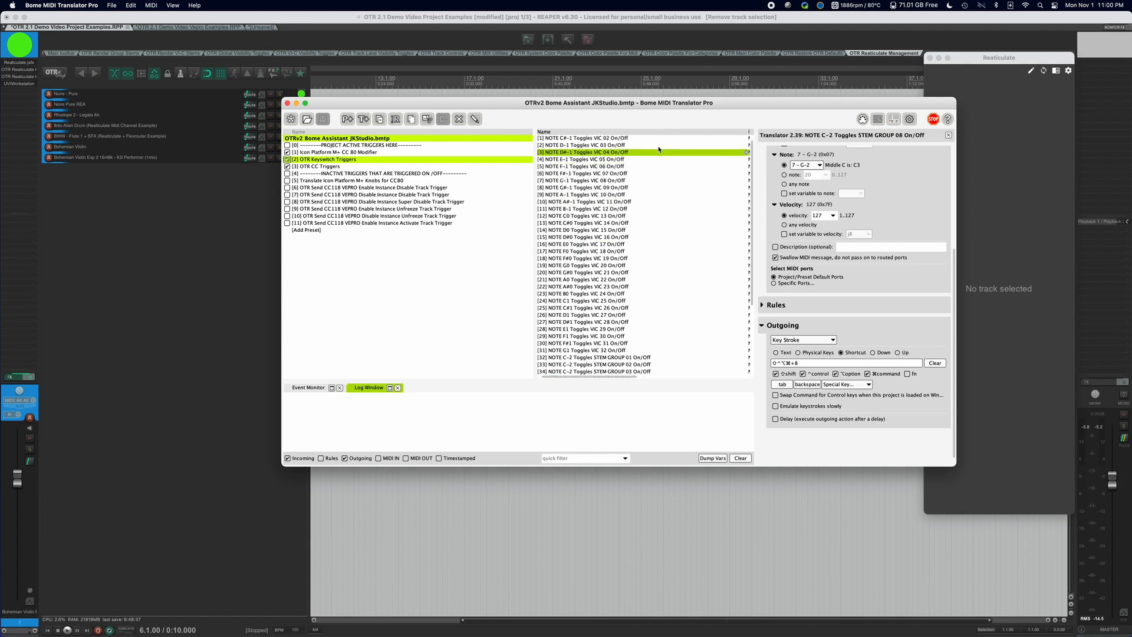
{"action": "scroll", "coordinate": [660, 150], "scroll_direction": "right", "scroll_amount": 5}
{"action": "scroll", "coordinate": [660, 150], "scroll_direction": "left", "scroll_amount": 5}
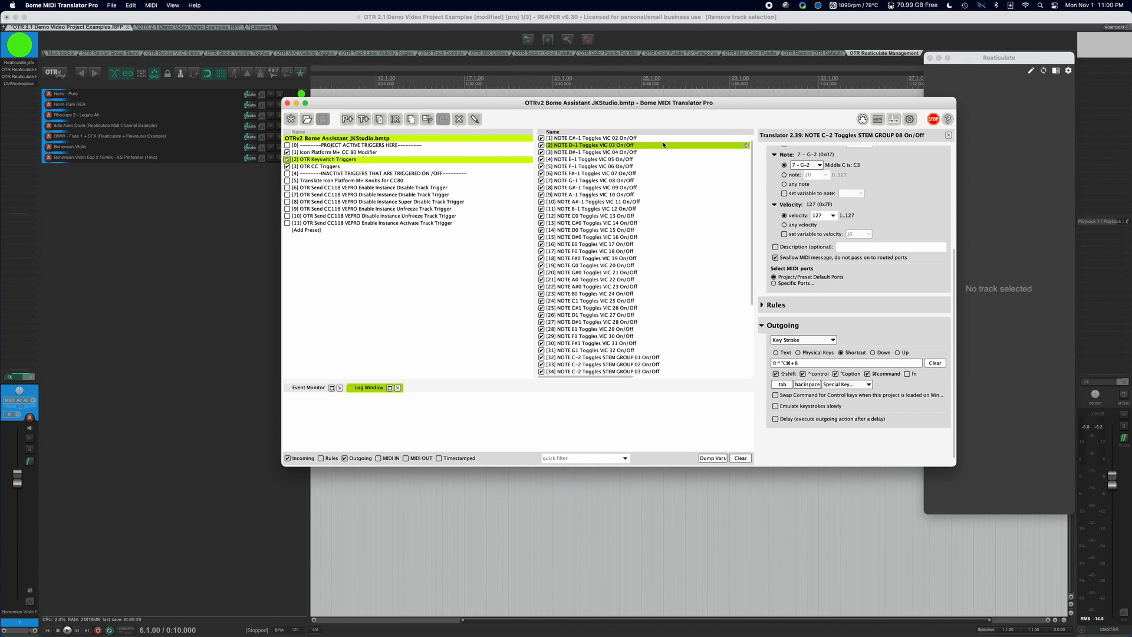
{"action": "left_click", "coordinate": [660, 139]}
{"action": "scroll", "coordinate": [660, 140], "scroll_direction": "up", "scroll_amount": 1}
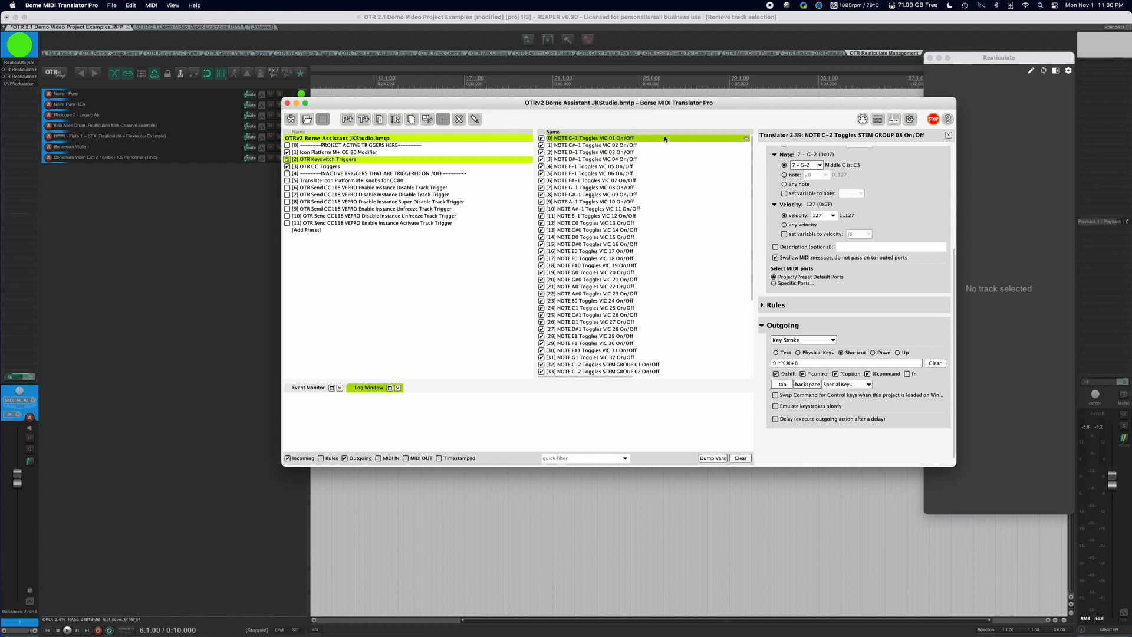
{"action": "scroll", "coordinate": [662, 141], "scroll_direction": "down", "scroll_amount": 5}
{"action": "left_click", "coordinate": [653, 286]}
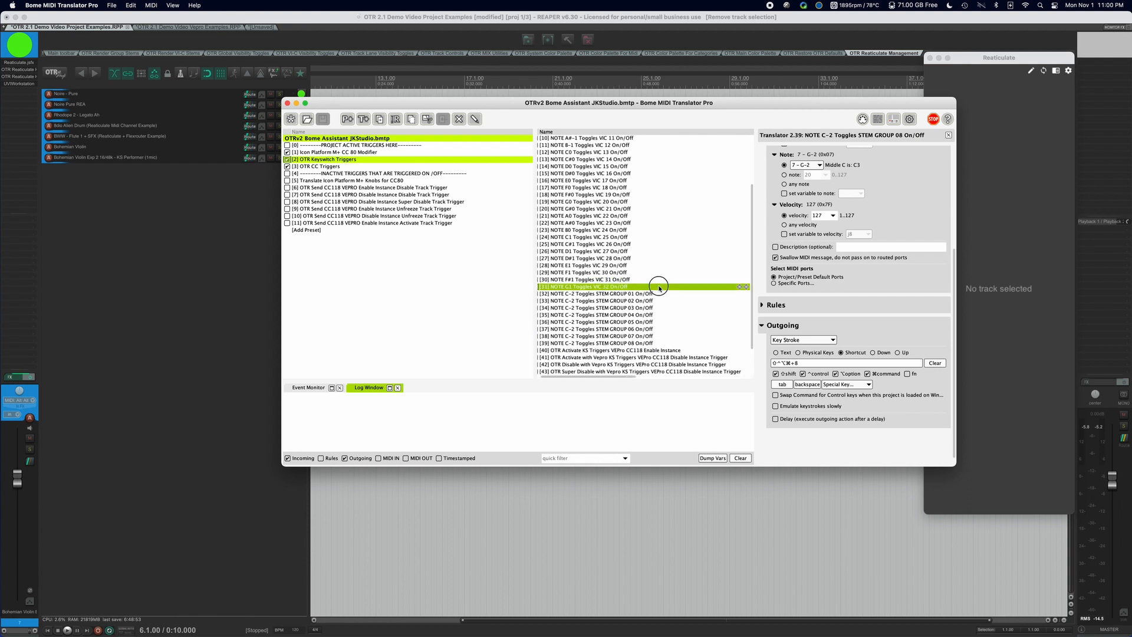
{"action": "key", "text": "Down"}
{"action": "key", "text": "Down"}
{"action": "key", "text": "Down"}
{"action": "key", "text": "Down"}
{"action": "key", "text": "Down"}
{"action": "key", "text": "Down"}
{"action": "key", "text": "Down"}
{"action": "key", "text": "Down"}
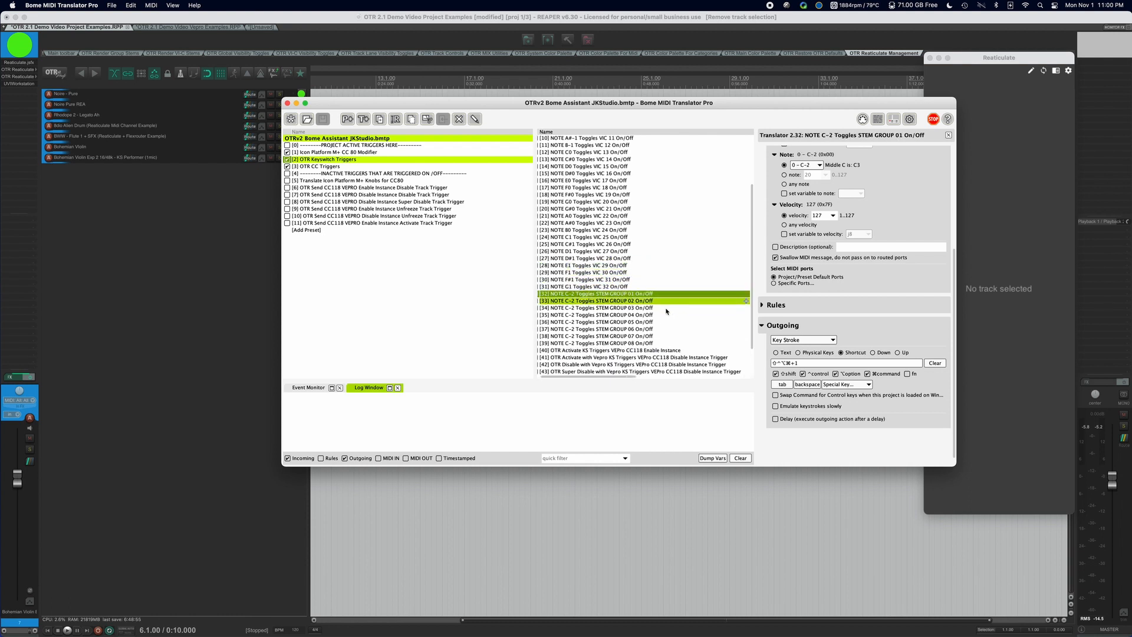
{"action": "scroll", "coordinate": [667, 299], "scroll_direction": "up", "scroll_amount": 1}
{"action": "scroll", "coordinate": [666, 299], "scroll_direction": "up", "scroll_amount": 3}
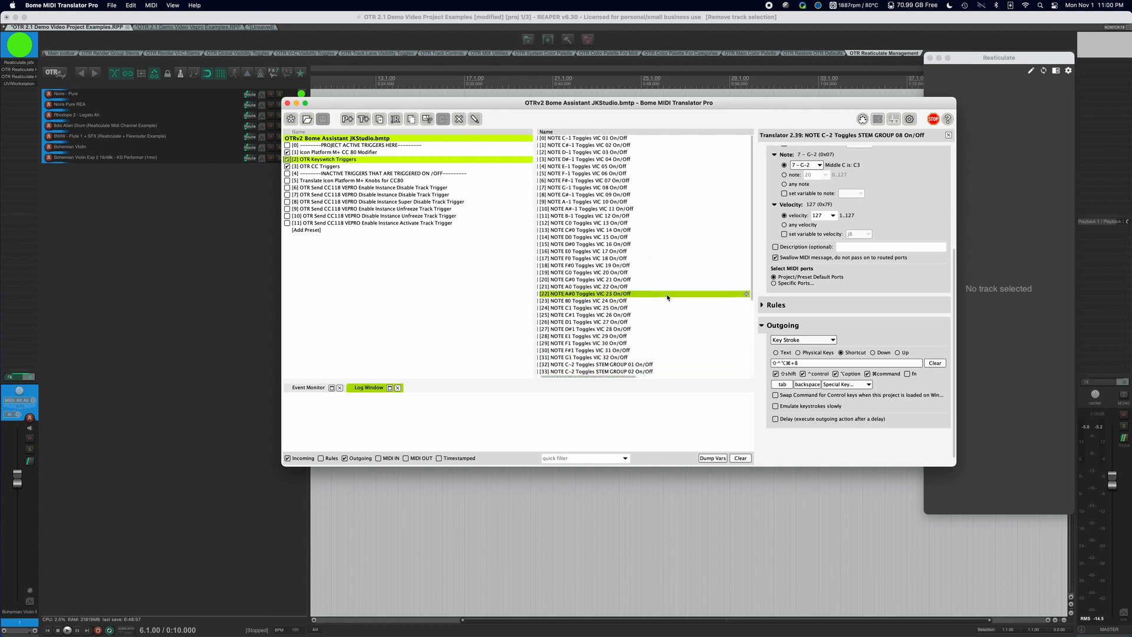
{"action": "scroll", "coordinate": [669, 296], "scroll_direction": "right", "scroll_amount": 5}
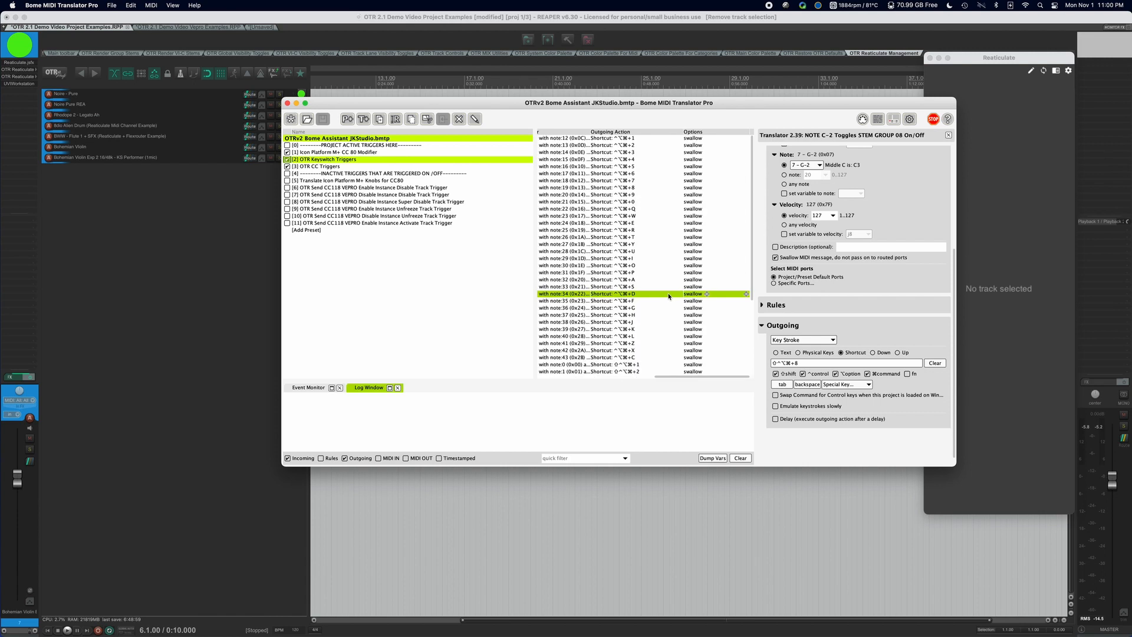
{"action": "scroll", "coordinate": [667, 294], "scroll_direction": "down", "scroll_amount": 1}
{"action": "scroll", "coordinate": [667, 294], "scroll_direction": "left", "scroll_amount": 5}
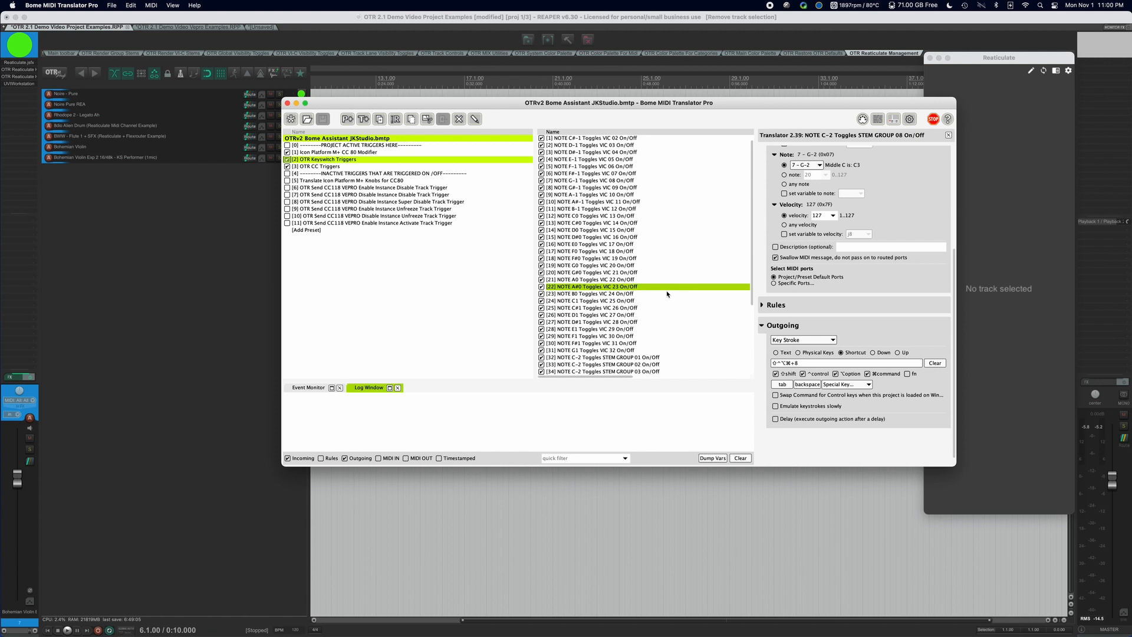
{"action": "scroll", "coordinate": [630, 269], "scroll_direction": "up", "scroll_amount": 1}
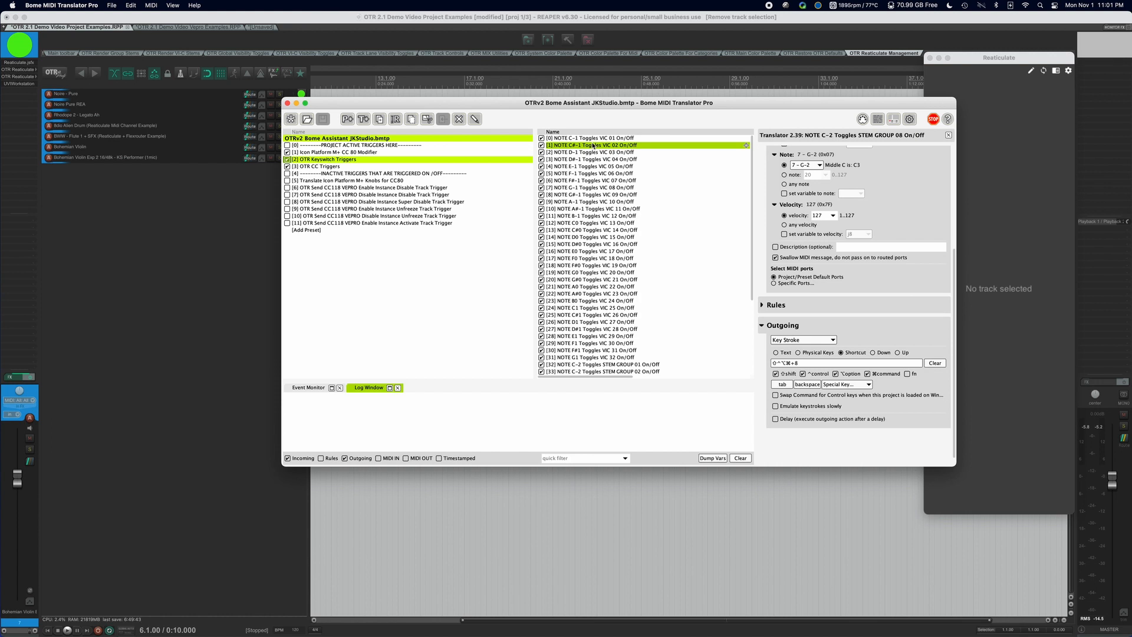
{"action": "scroll", "coordinate": [659, 187], "scroll_direction": "down", "scroll_amount": 5}
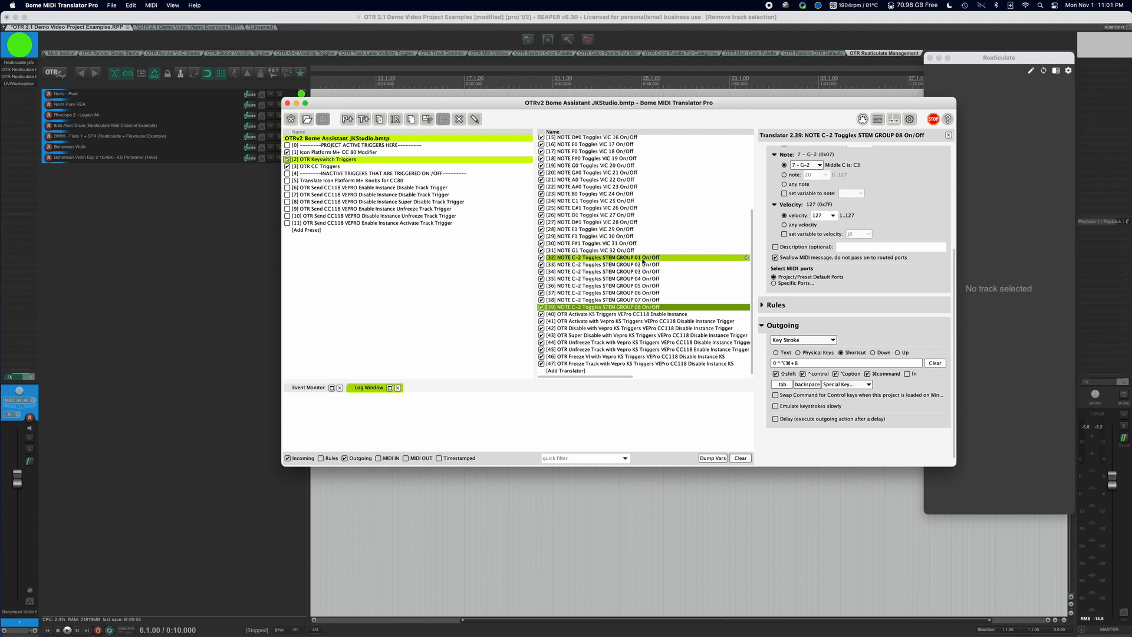
Browse the CC 80 Modifier, Knobs for CC80, VEPRO trigger and divider presets
{"action": "left_click", "coordinate": [410, 153]}
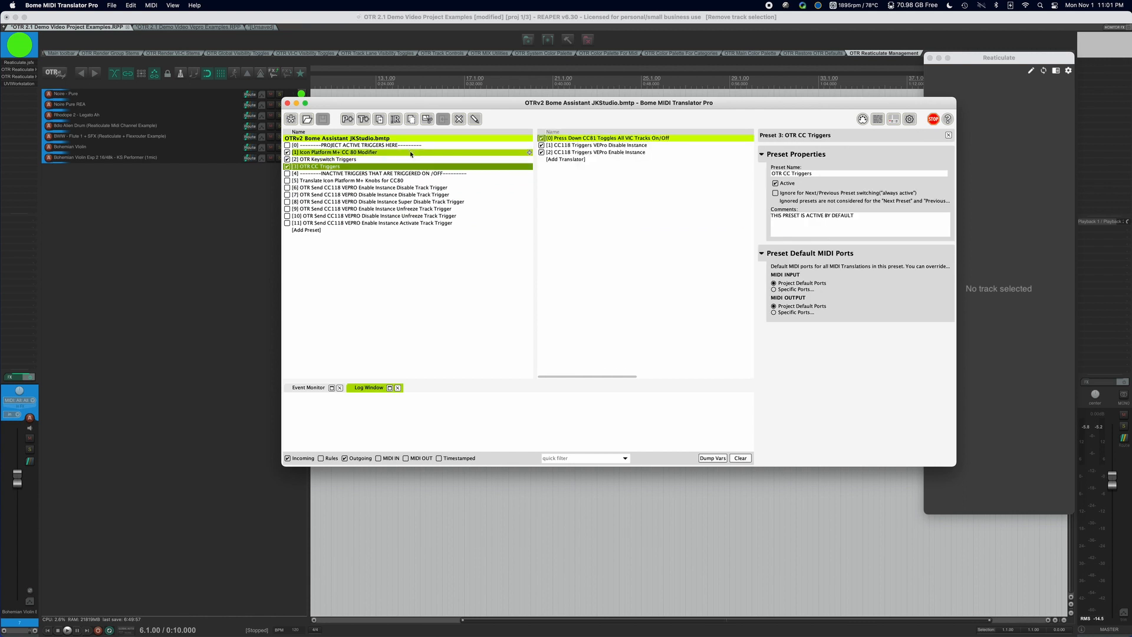
{"action": "left_click", "coordinate": [398, 181]}
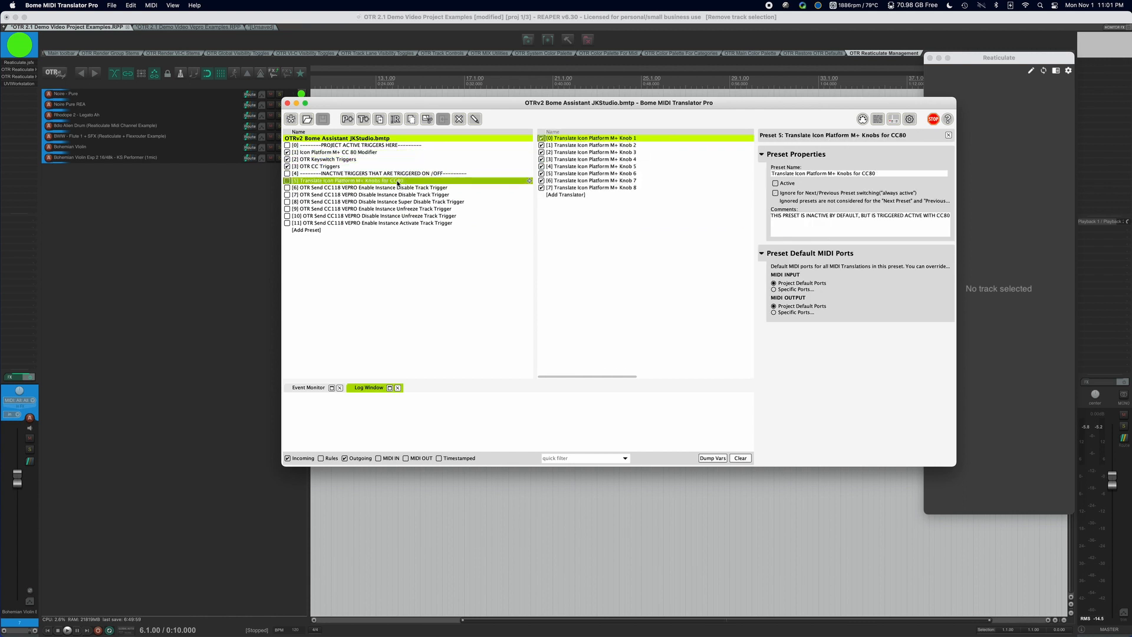
{"action": "left_click", "coordinate": [405, 187]}
{"action": "key", "text": "Down"}
{"action": "key", "text": "Down"}
{"action": "key", "text": "Down"}
{"action": "key", "text": "Down"}
{"action": "key", "text": "Down"}
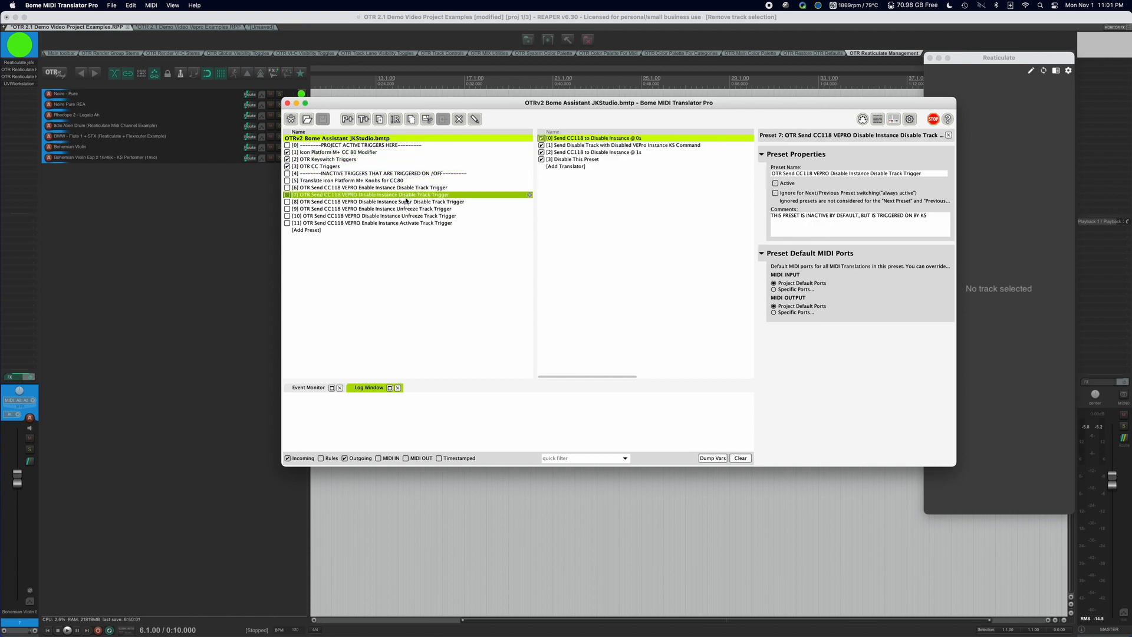
{"action": "left_click", "coordinate": [400, 181]}
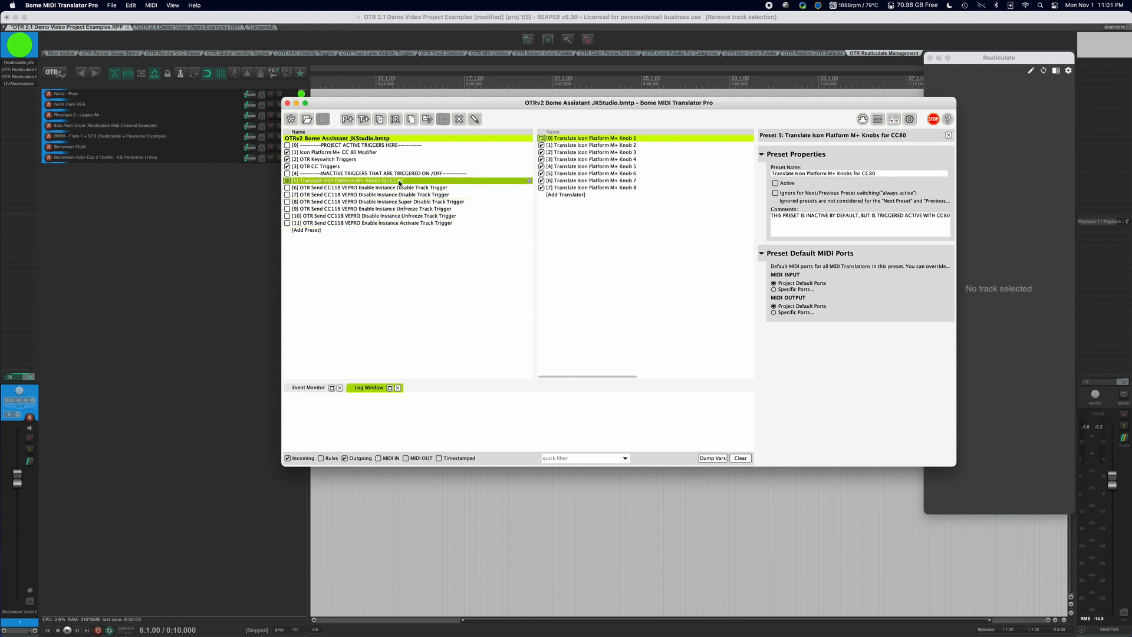
{"action": "left_click", "coordinate": [392, 166]}
{"action": "left_click", "coordinate": [391, 152]}
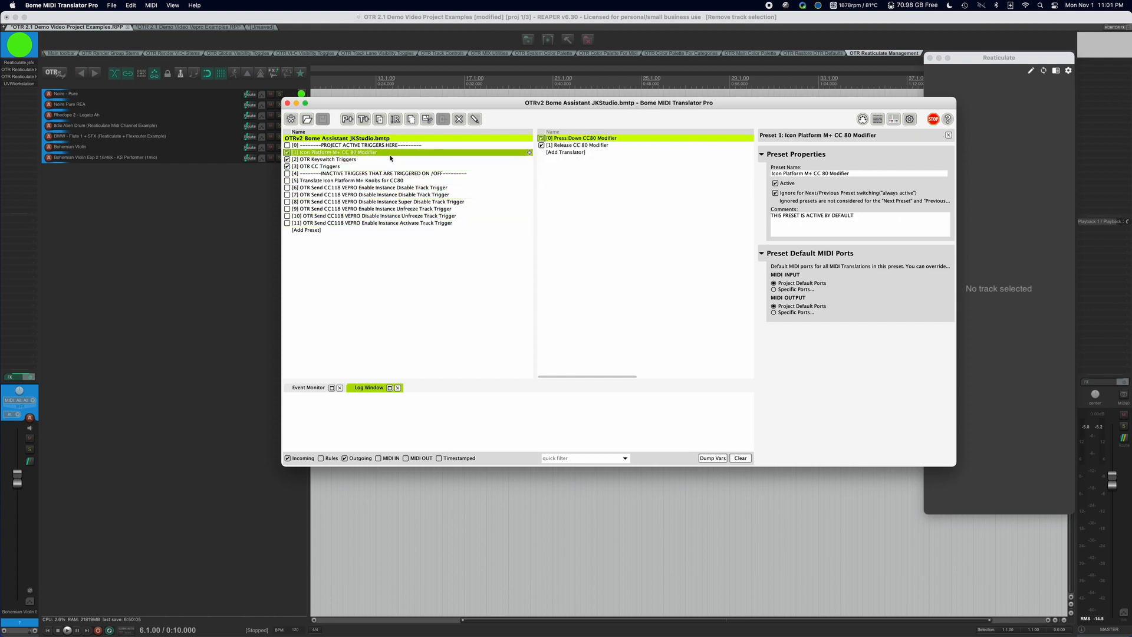
{"action": "left_click", "coordinate": [389, 145]}
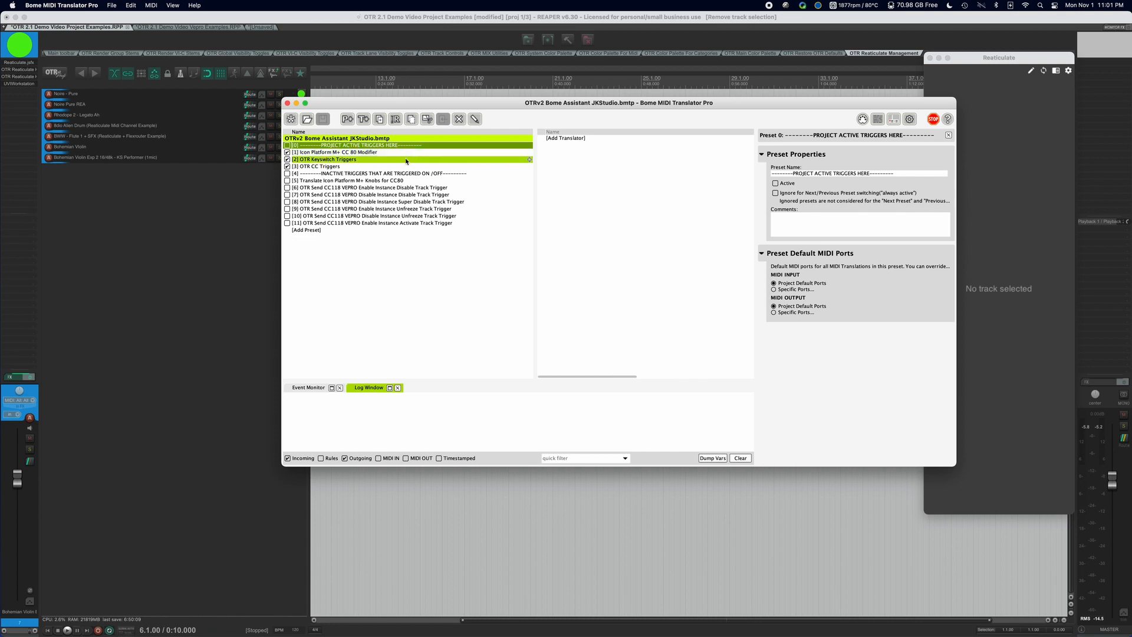
Compare Keyswitch and CC 80 presets, ending on OTR CC Triggers, where CC81 toggles all VIC tracks
{"action": "left_click", "coordinate": [406, 160]}
{"action": "left_click", "coordinate": [406, 152]}
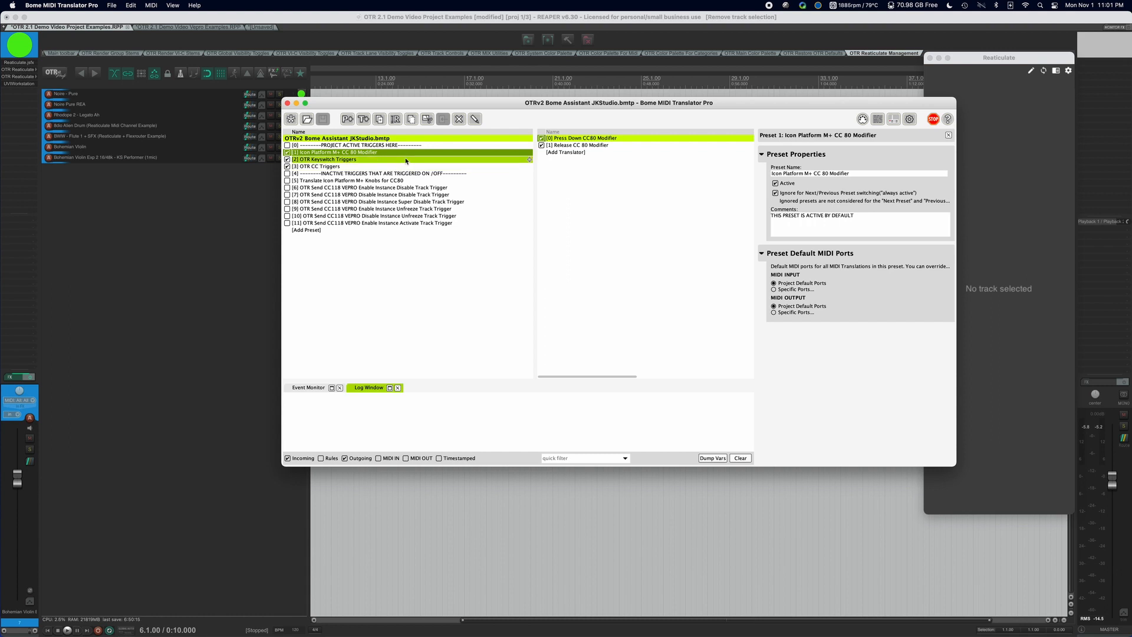
{"action": "left_click", "coordinate": [404, 167]}
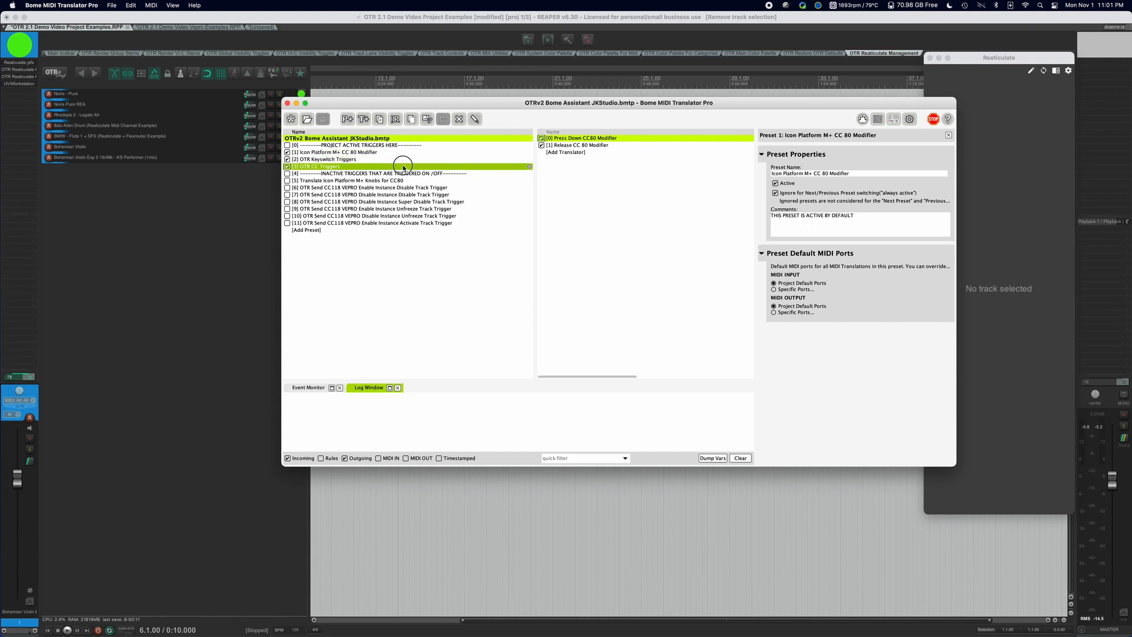
{"action": "left_click", "coordinate": [406, 159]}
{"action": "left_click", "coordinate": [406, 152]}
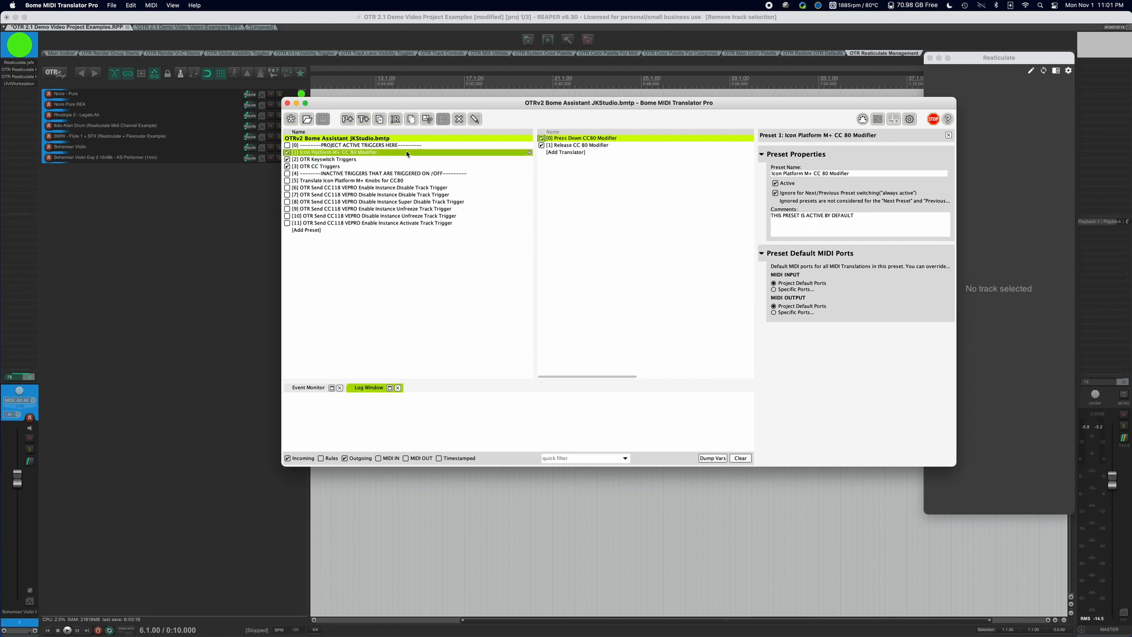
{"action": "left_click", "coordinate": [401, 159]}
{"action": "left_click", "coordinate": [394, 167]}
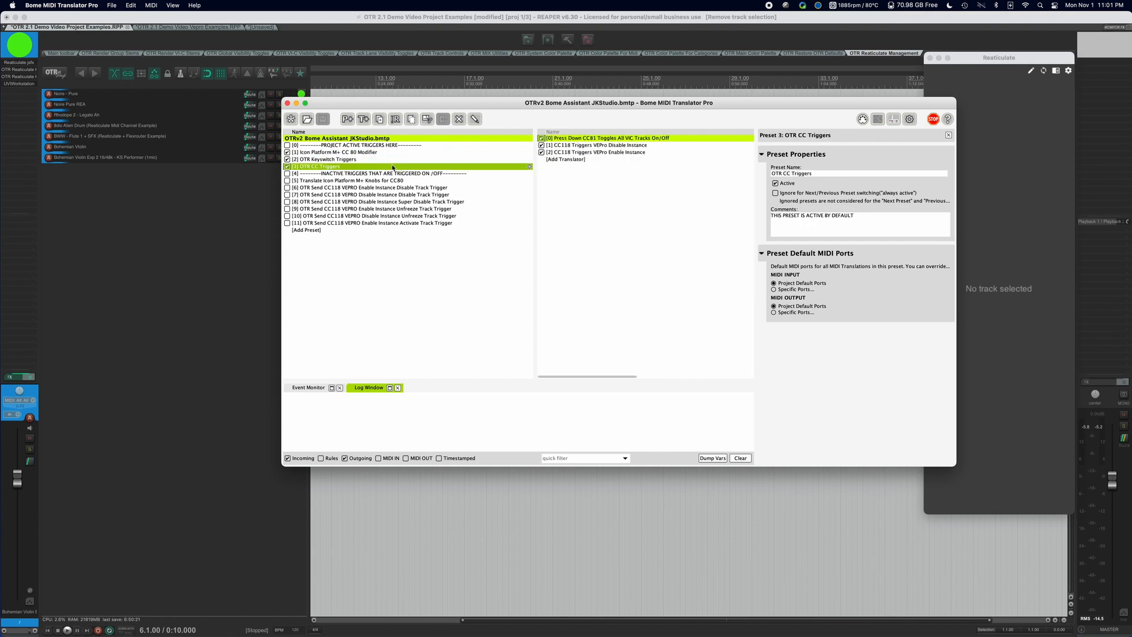